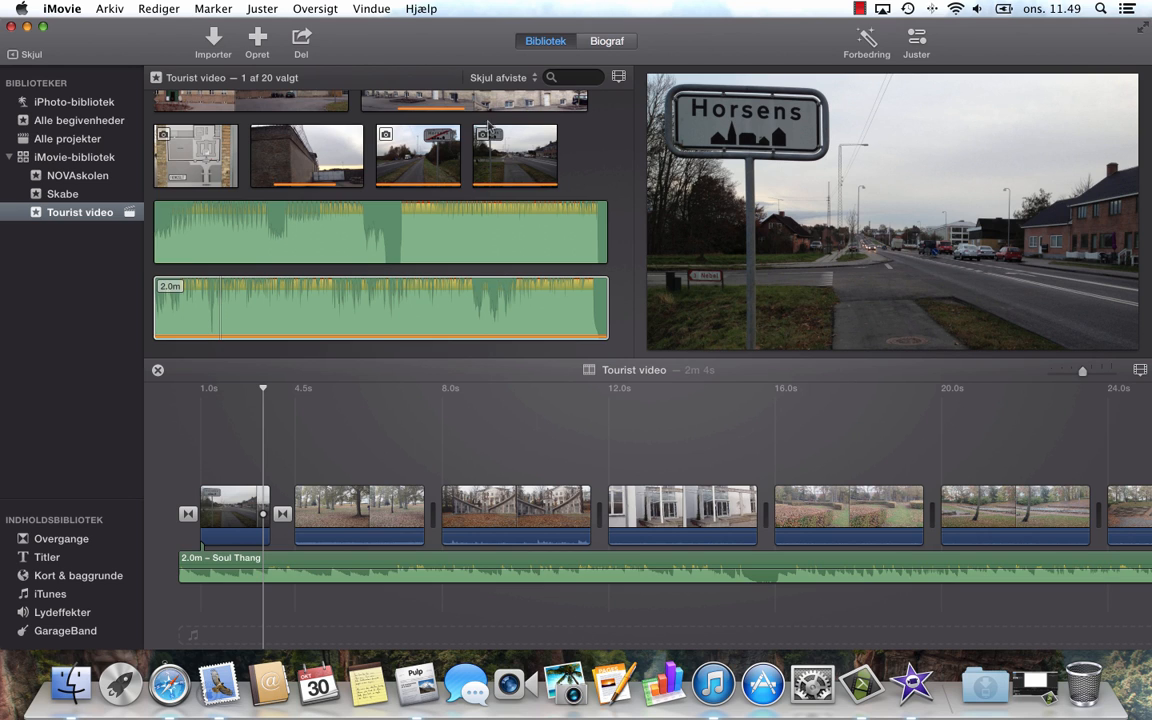
Step: Open the settings in the Tourist video's movie properties and choose Zoom as the photo placement
left_click(372, 9)
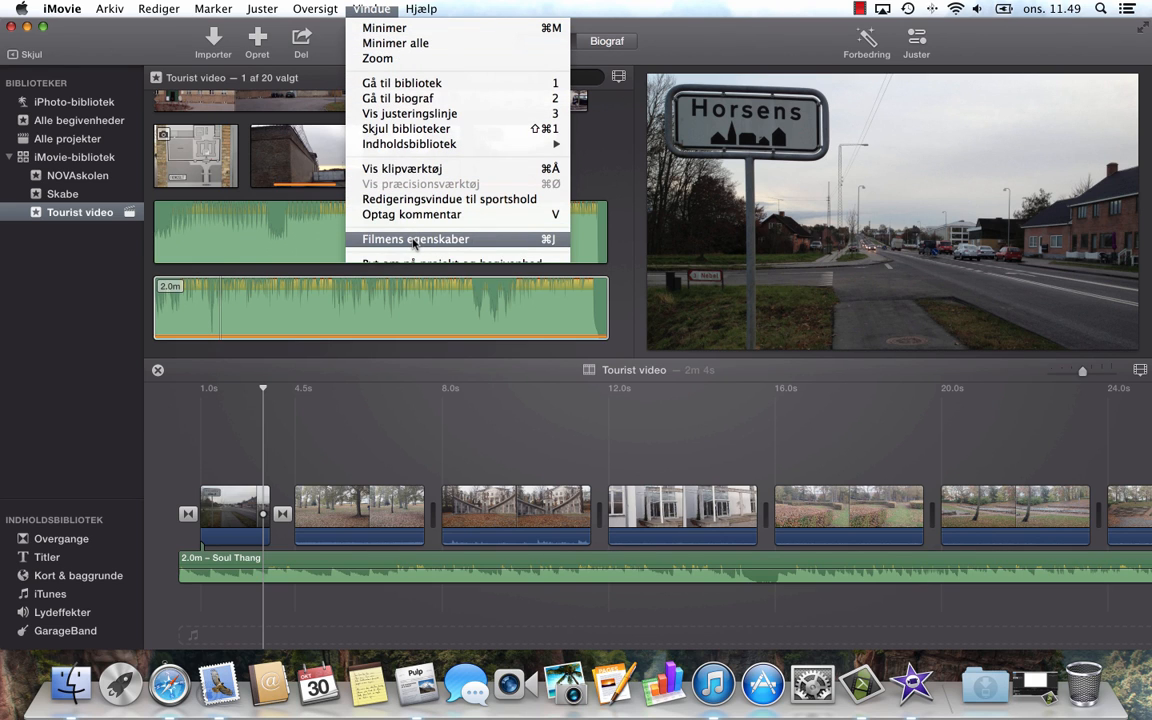
left_click(502, 244)
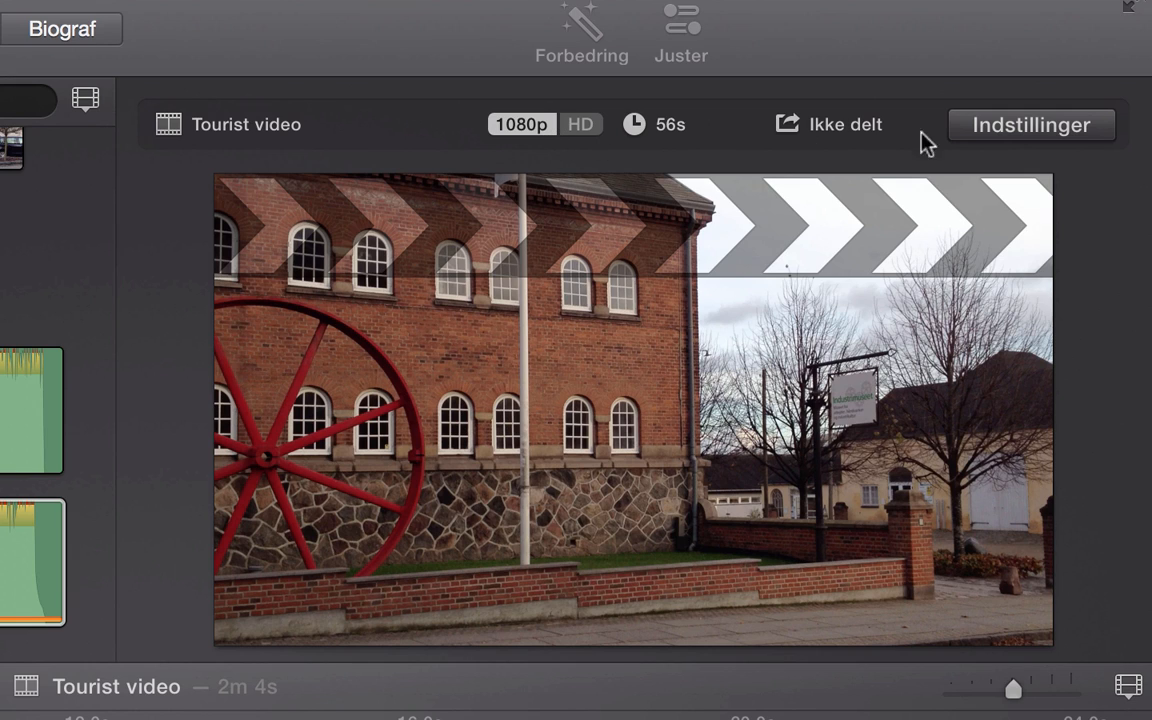
left_click(1076, 143)
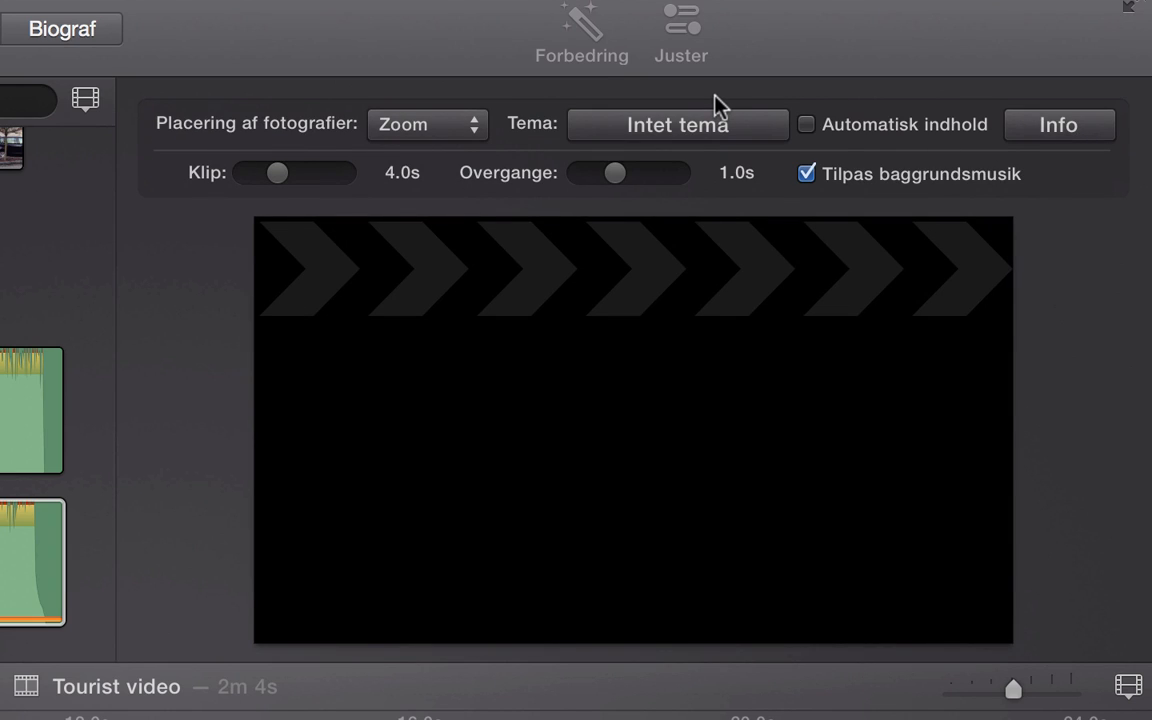
left_click(437, 115)
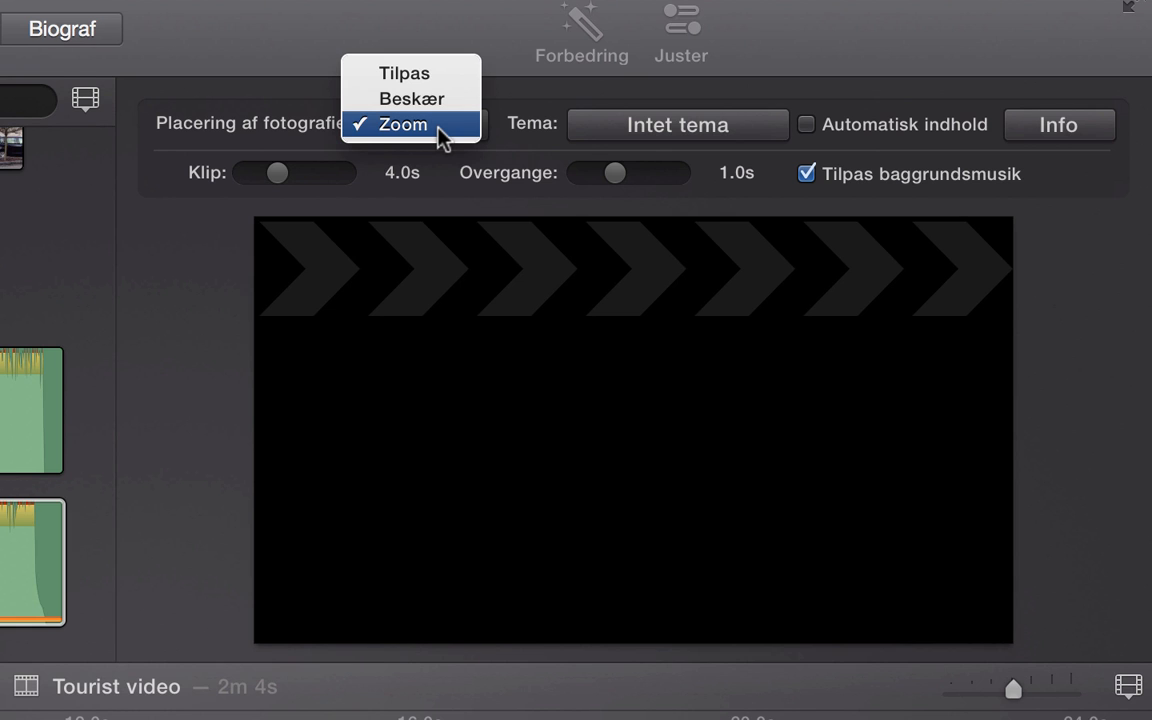
left_click(437, 128)
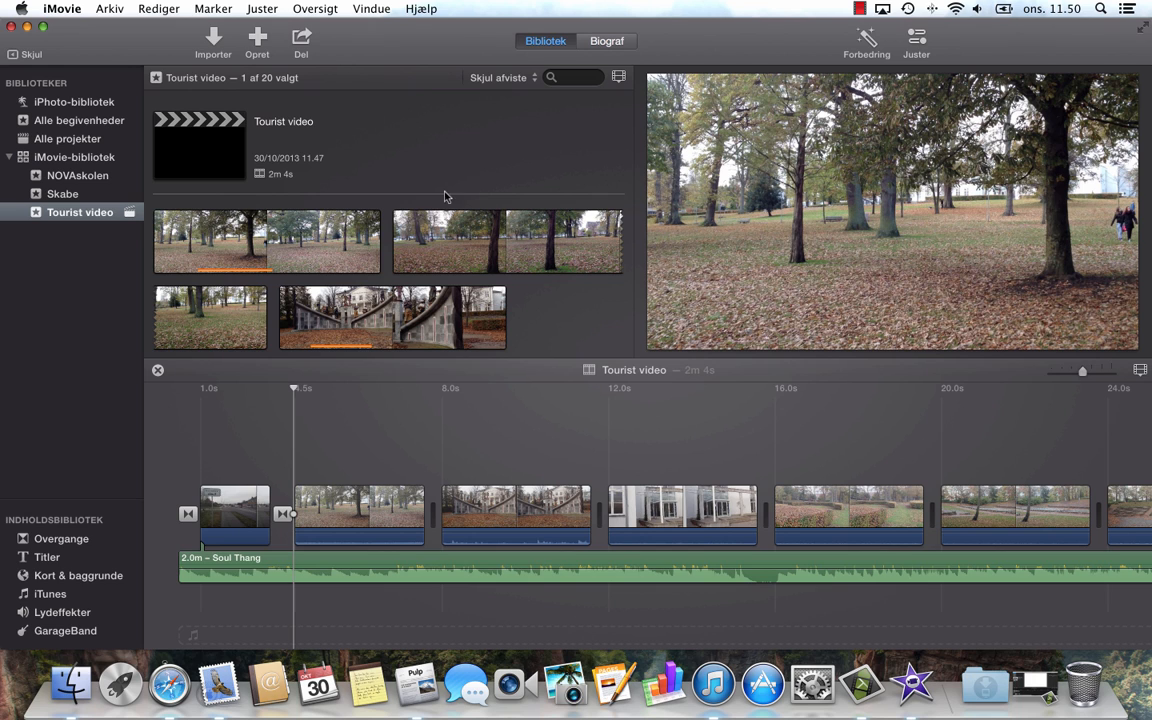
Step: Record a voice-over about 3.4 s long from the 4.5 s mark, using the built-in microphone with the project muted
left_click(374, 8)
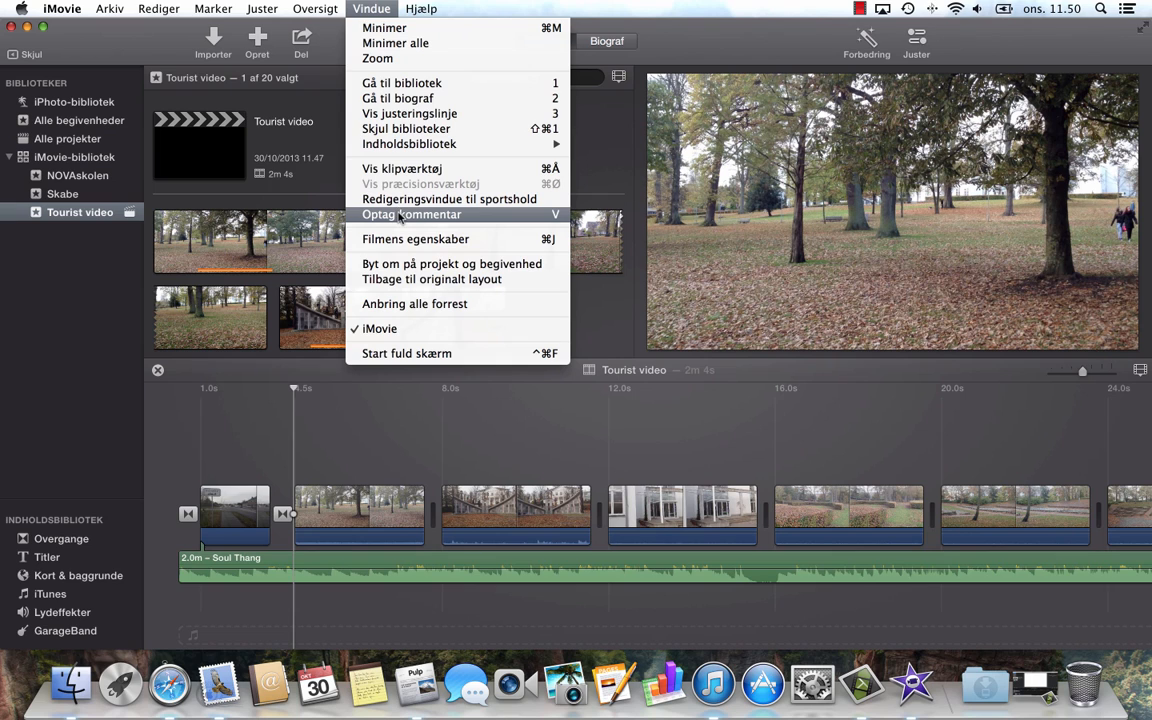
left_click(488, 214)
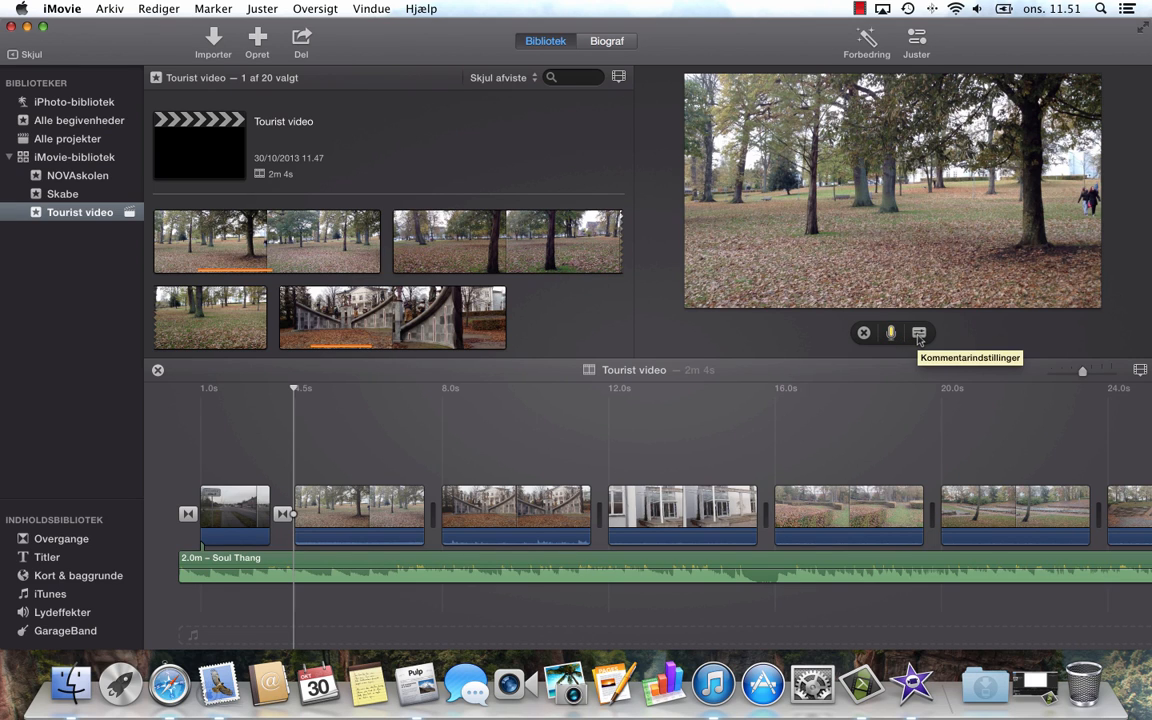
left_click(919, 335)
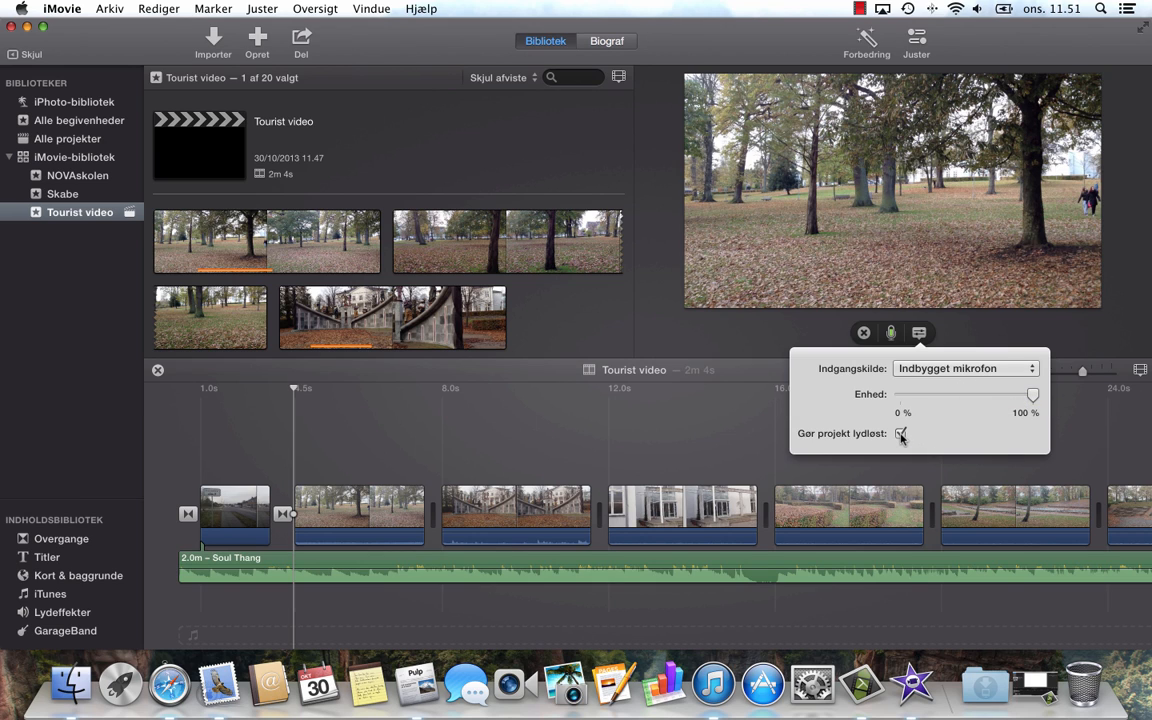
left_click(891, 334)
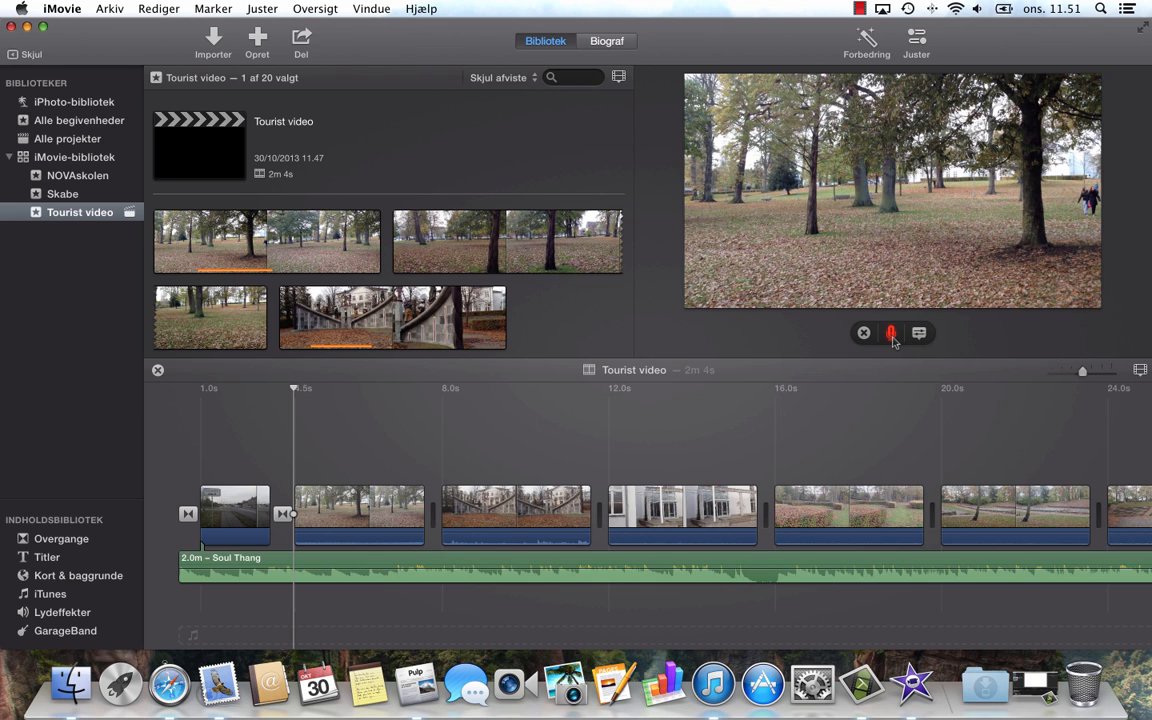
left_click(891, 334)
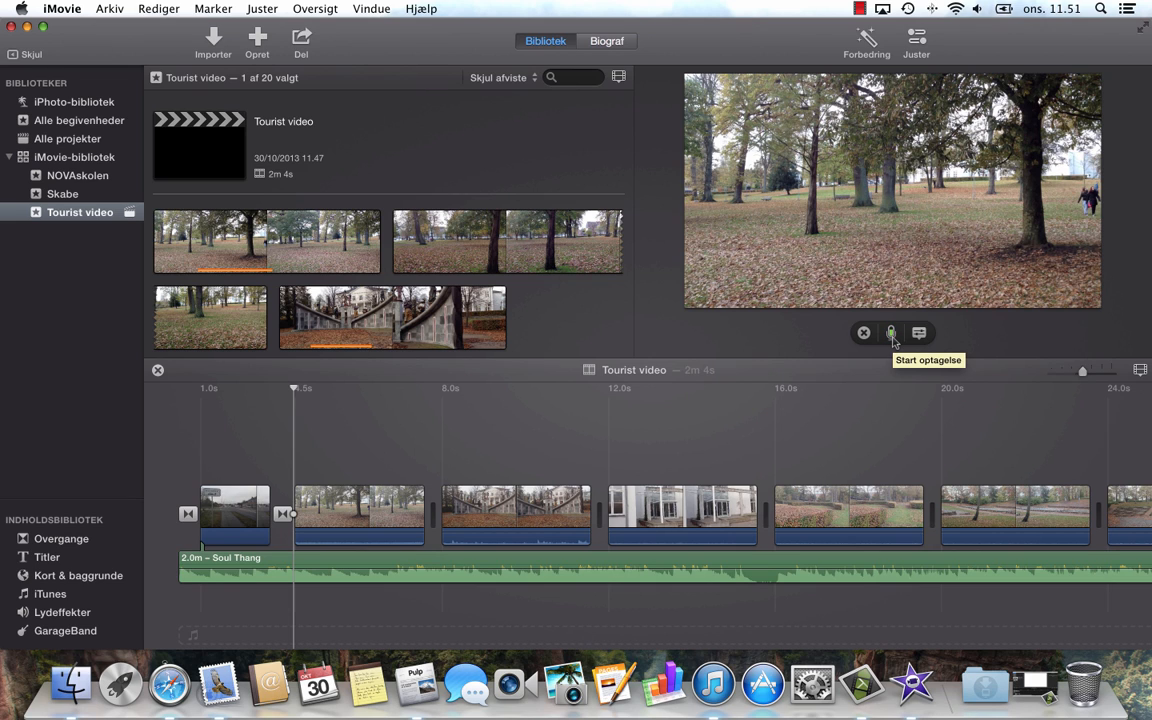
left_click(891, 334)
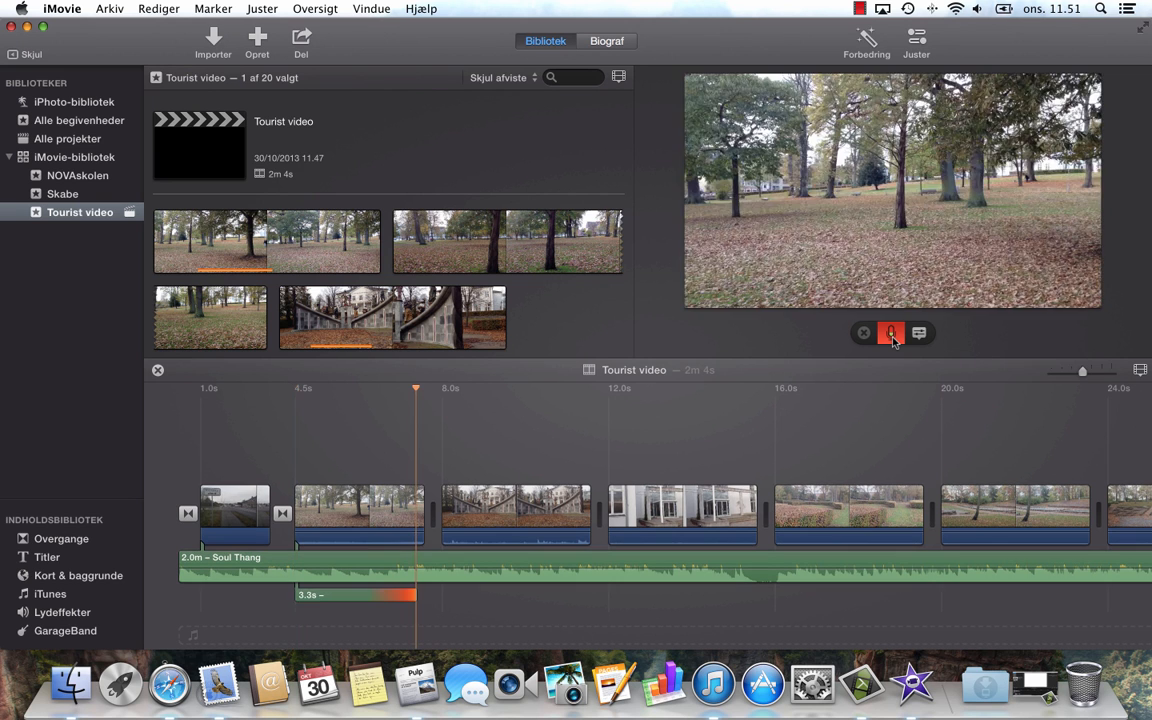
left_click(891, 334)
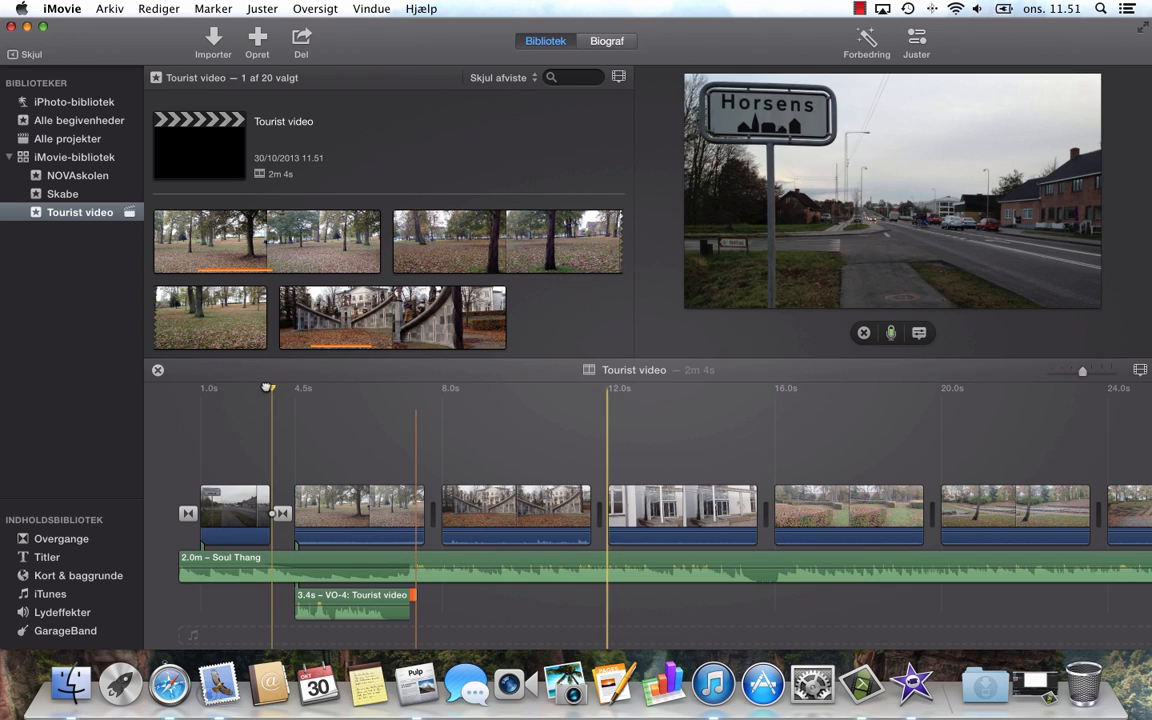
Step: Play back the recorded voice-over and trim its end so that it lasts 2.5 s
key("space")
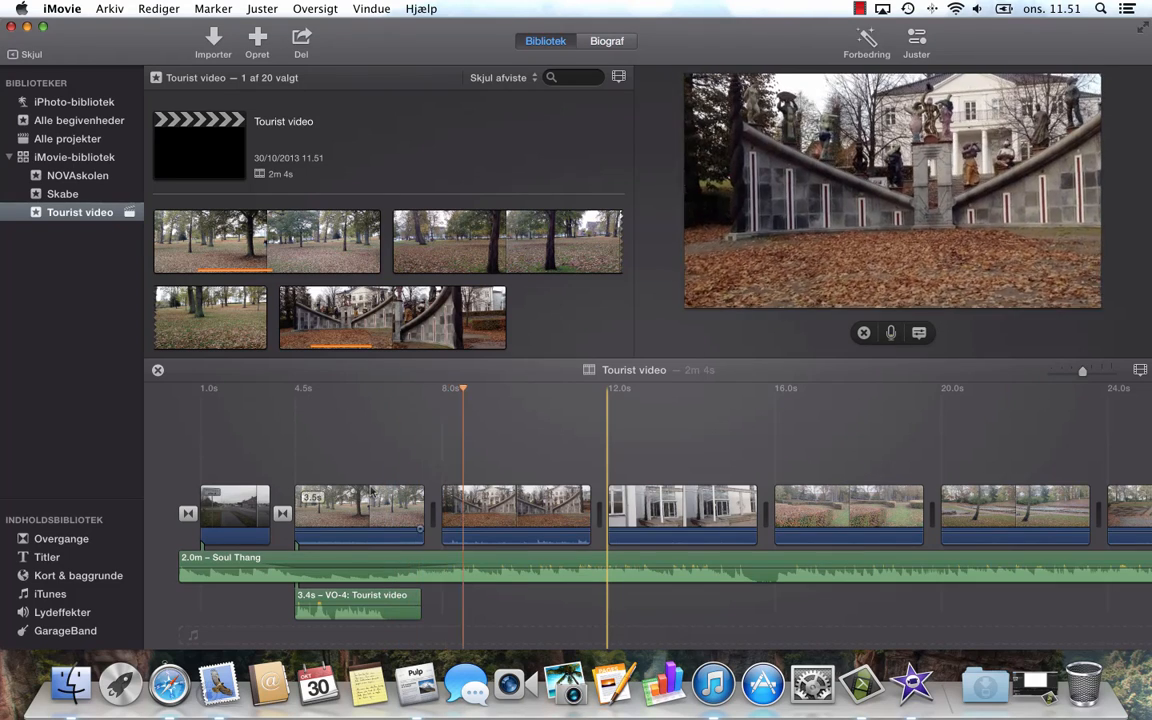
key("space")
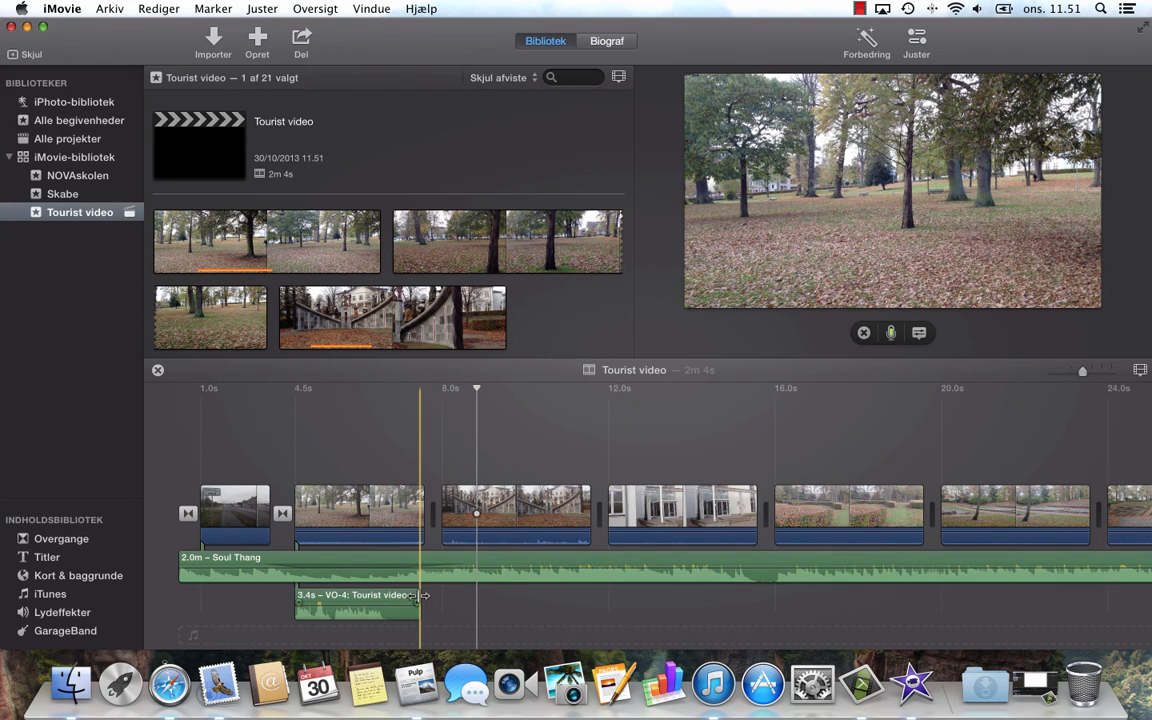
left_click_drag(422, 600, 394, 595)
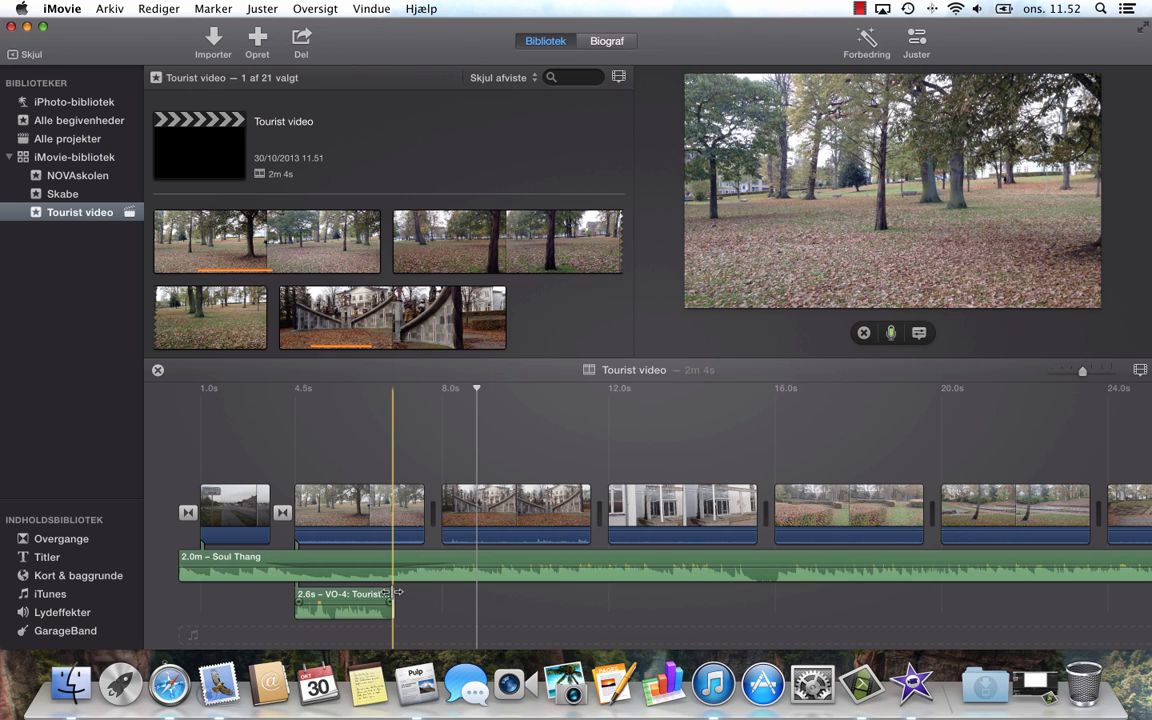
mouse_move(396, 594)
left_mouse_down()
mouse_move(421, 594)
mouse_move(389, 598)
left_mouse_up()
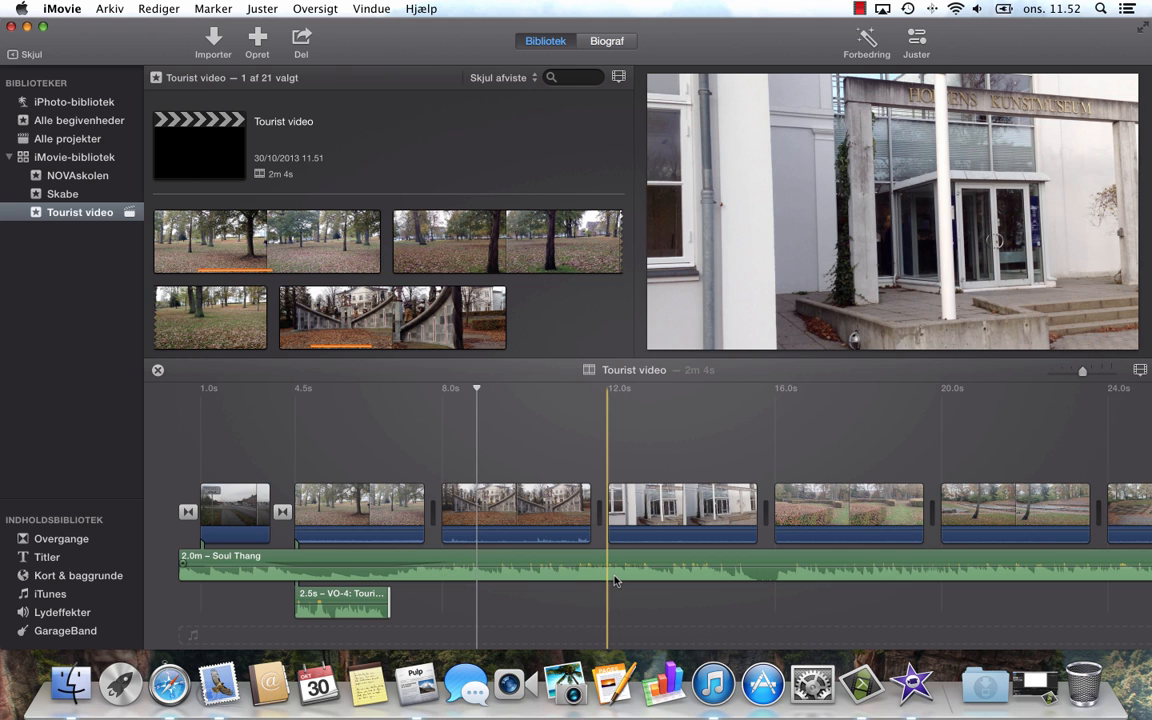
Step: Select the part of the Soul Thang music beneath the art museum clip and lower its volume
mouse_move(617, 579)
left_mouse_down()
mouse_move(789, 576)
mouse_move(610, 582)
left_mouse_up()
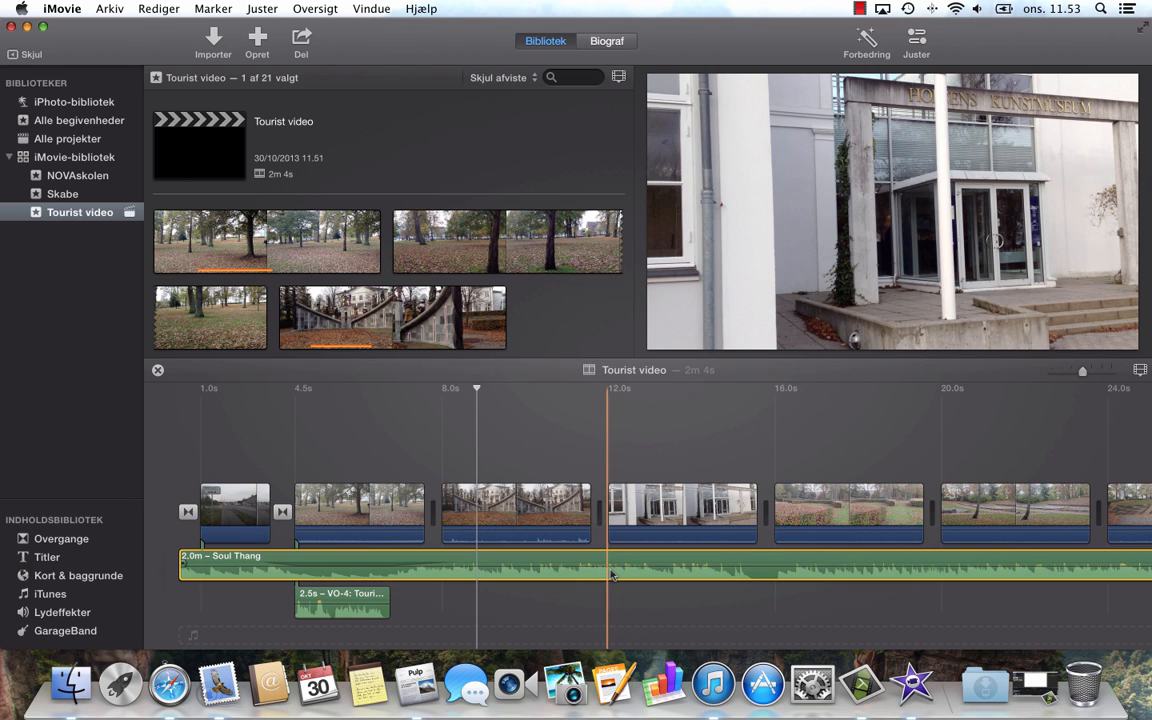
left_click_drag(608, 570, 762, 576)
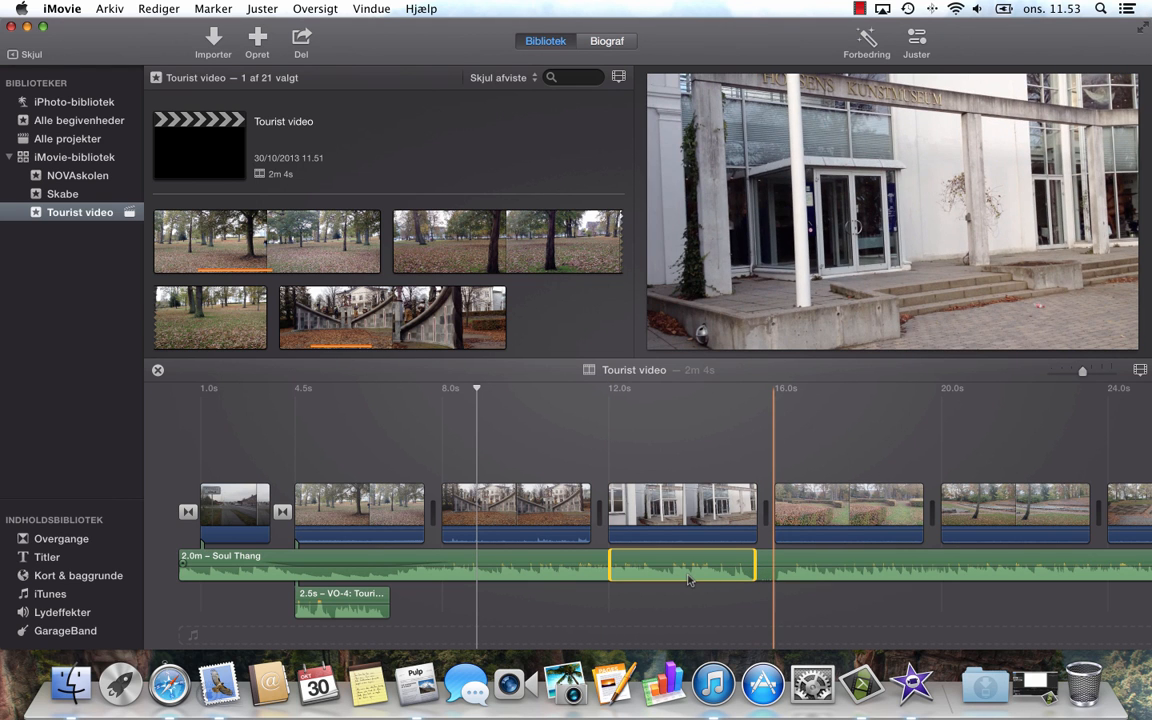
left_click_drag(695, 566, 696, 574)
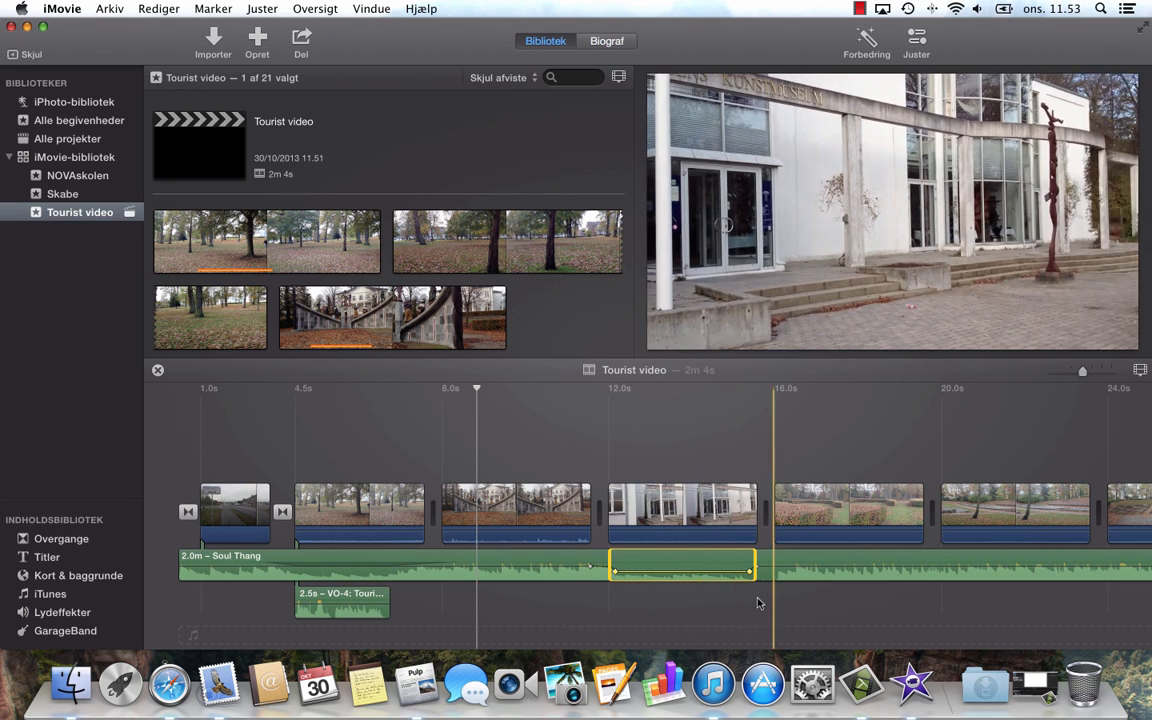
Step: Lengthen the volume fades on both sides of the lowered Soul Thang section and play that passage back
left_click(756, 592)
left_click(757, 568)
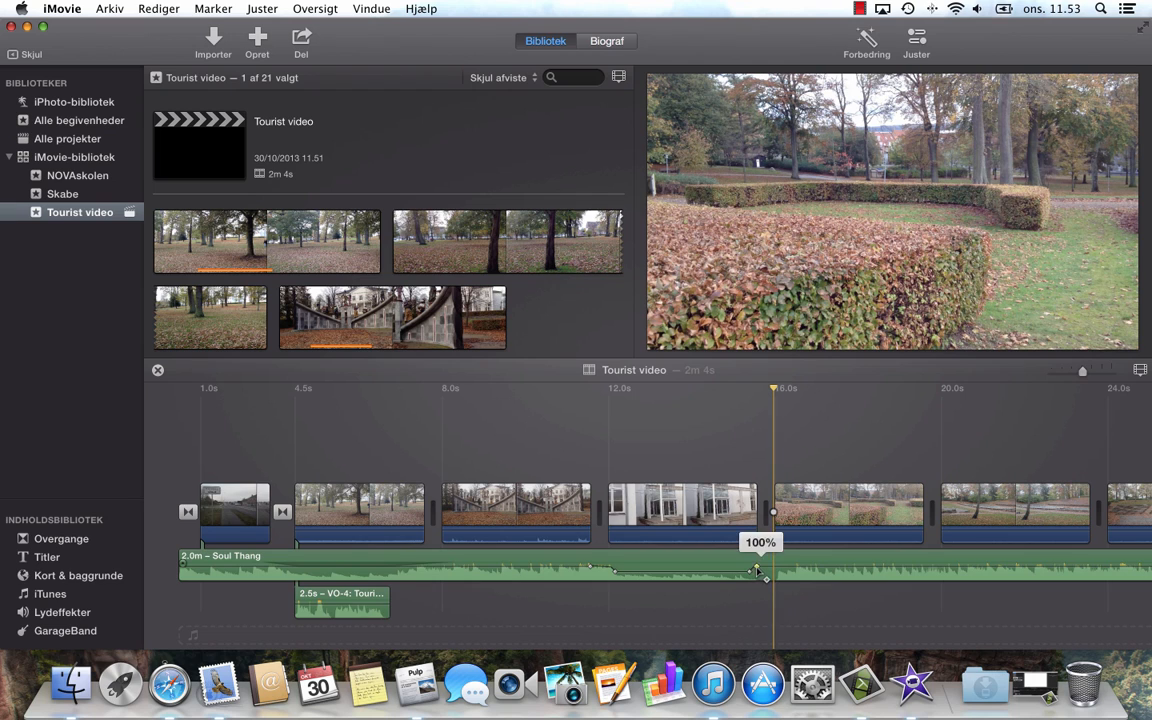
left_click_drag(769, 567, 797, 567)
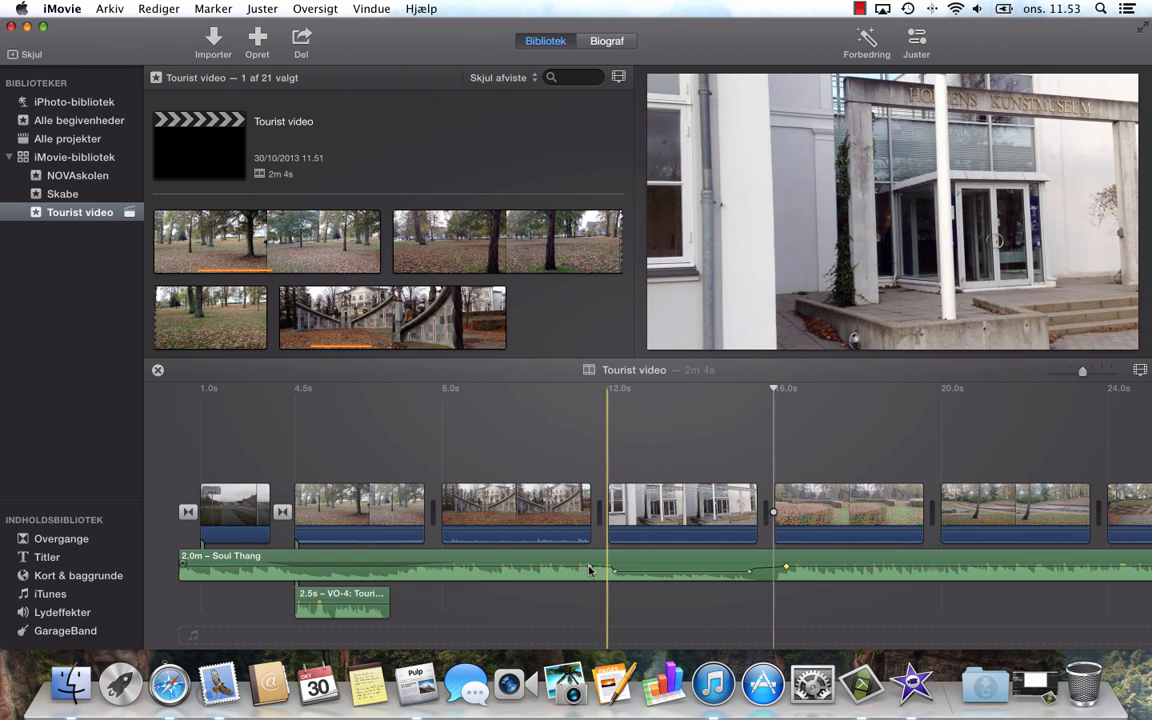
left_click_drag(590, 567, 568, 568)
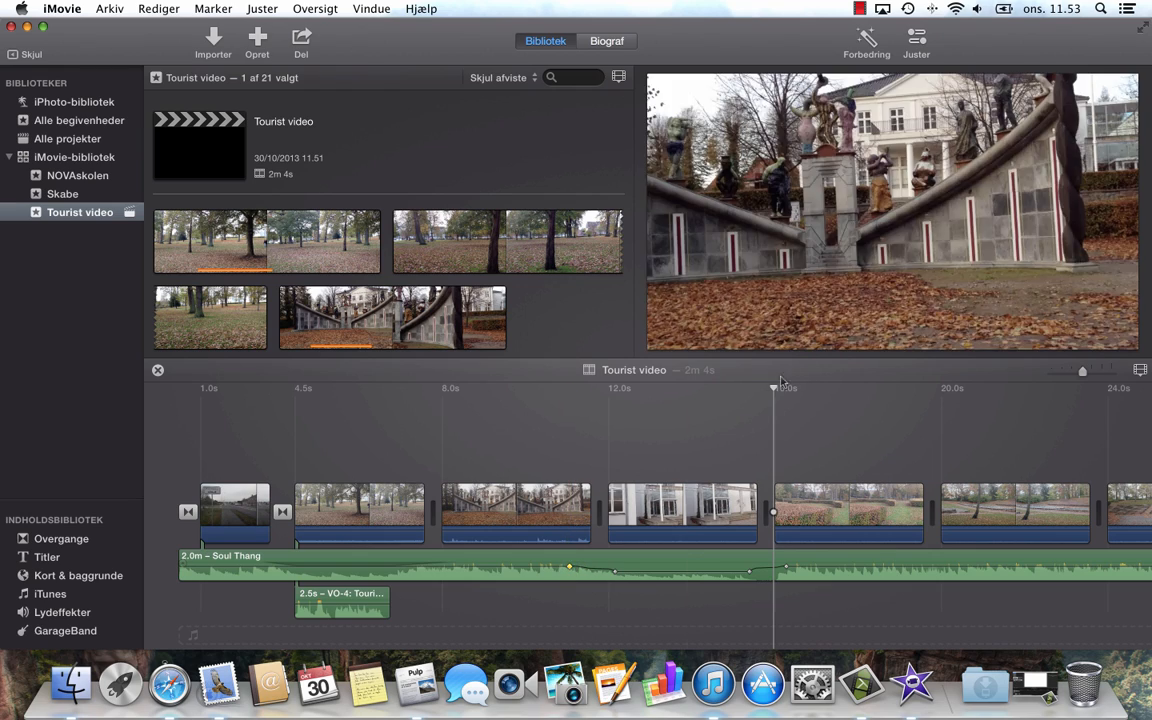
left_click_drag(776, 393, 557, 401)
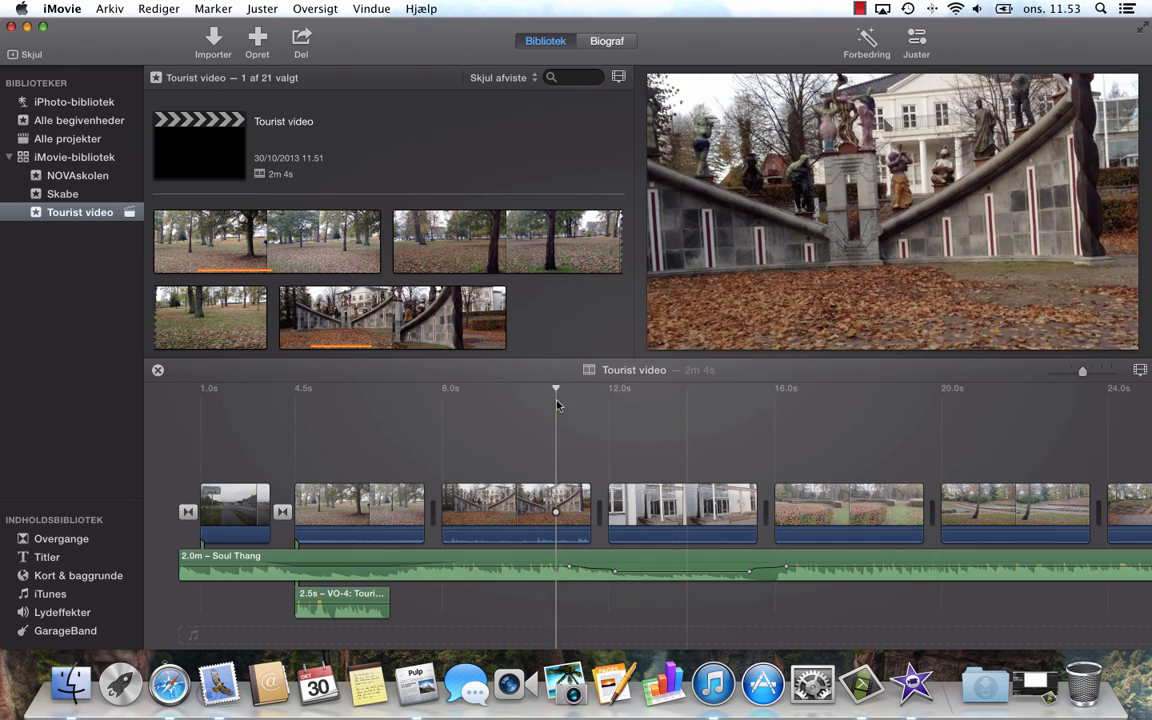
key("space")
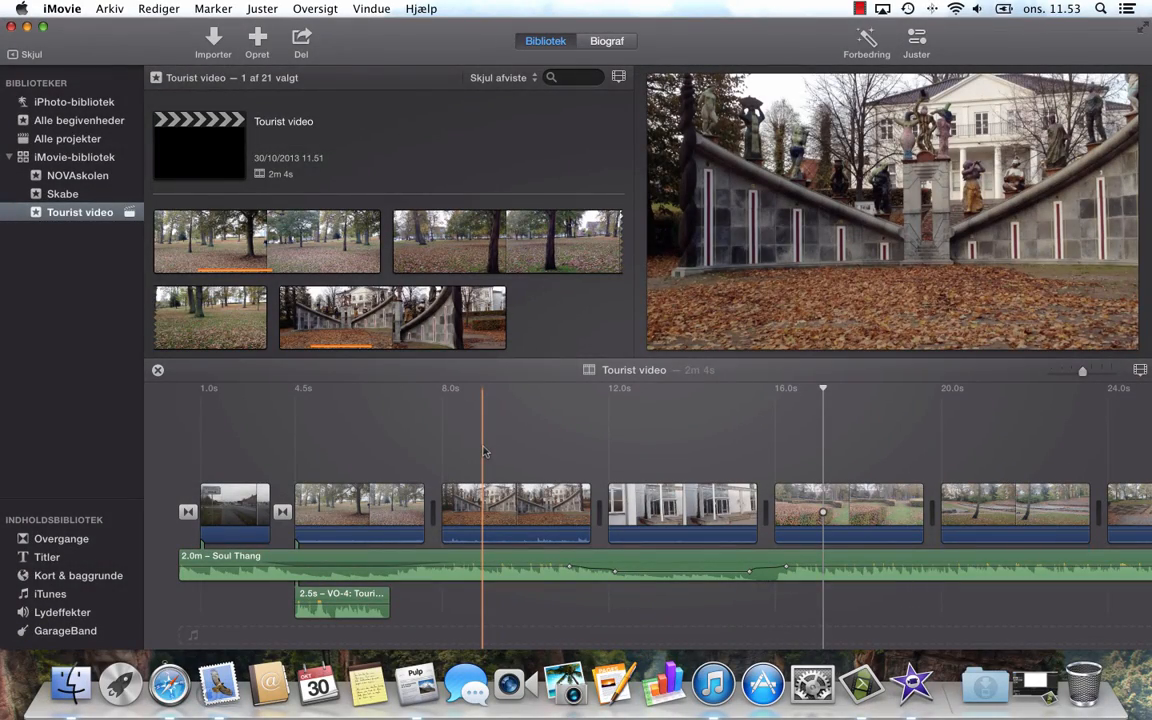
Step: Open the Ken Burns crop of the Horsens road sign photo, go through its start and end frames, and apply it
left_click(238, 518)
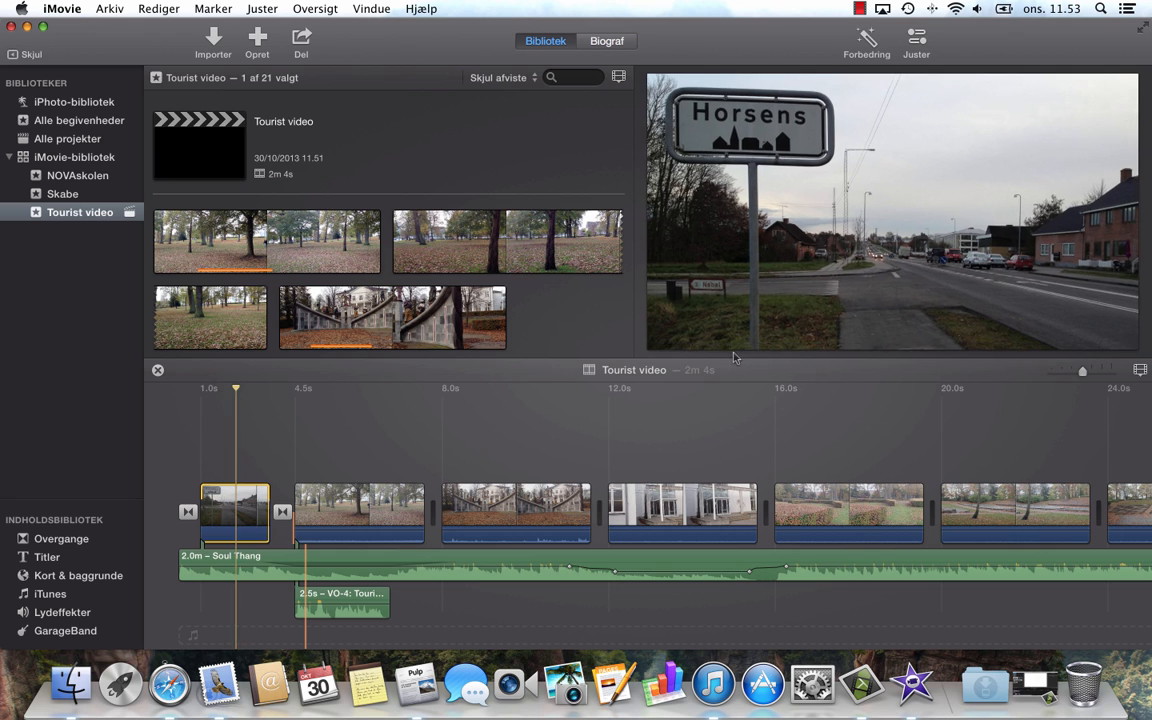
left_click(917, 40)
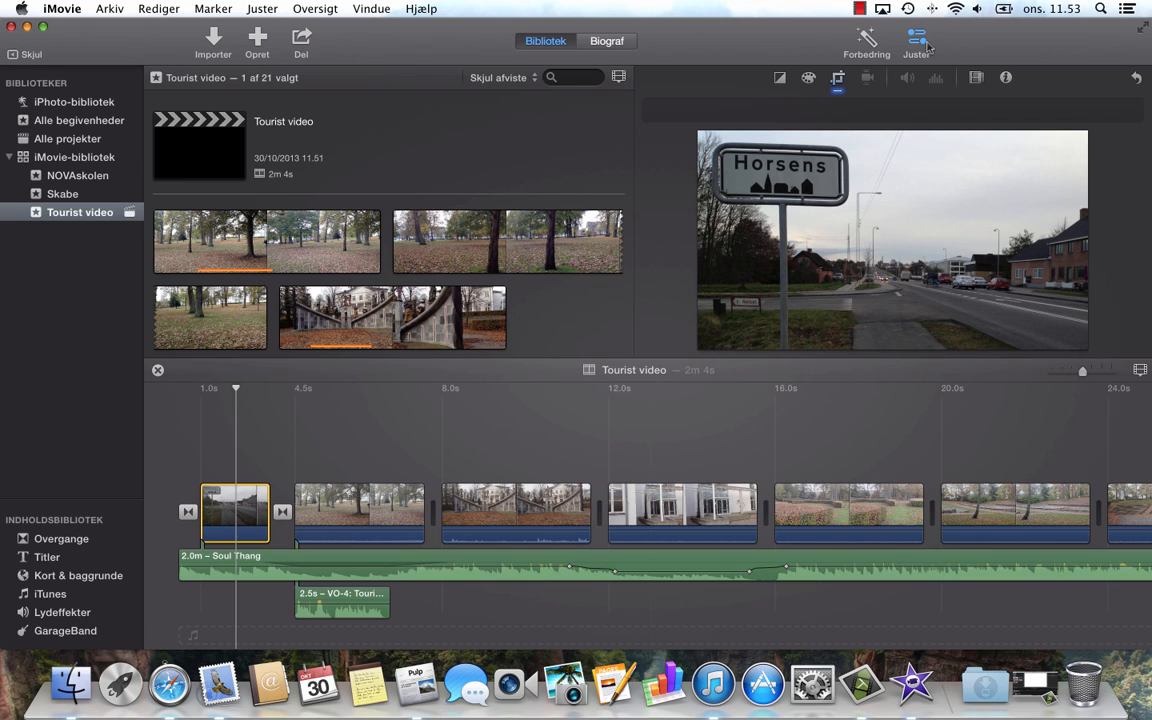
left_click(366, 510)
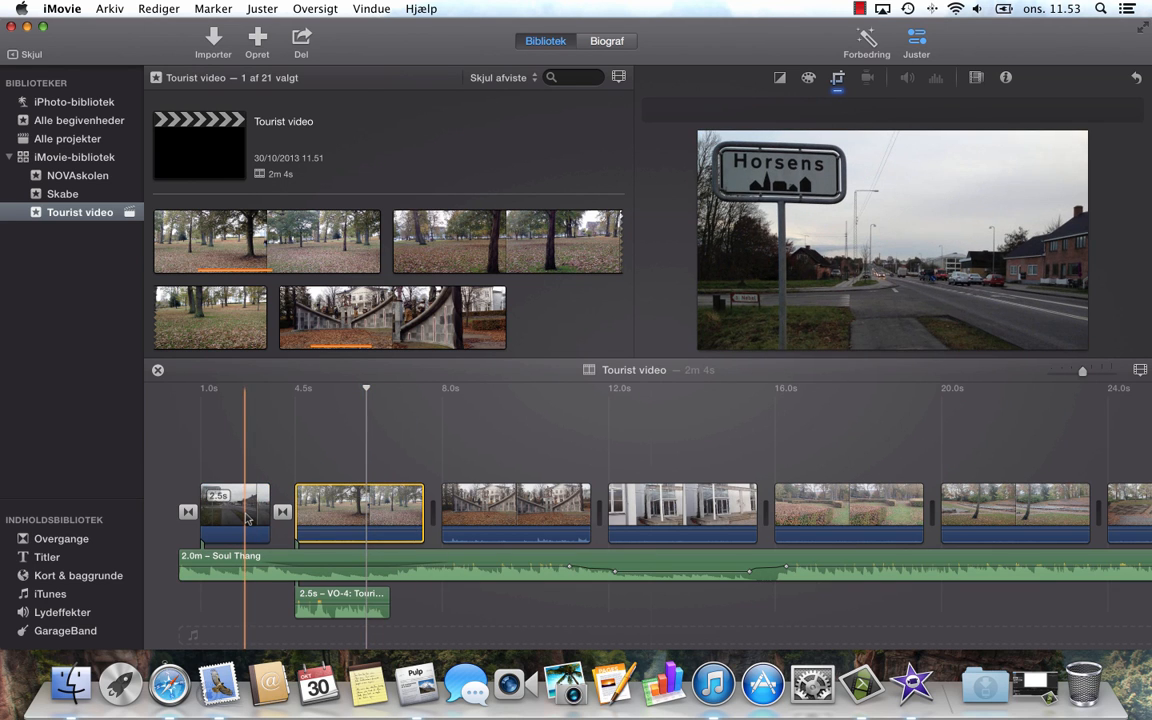
left_click(246, 516)
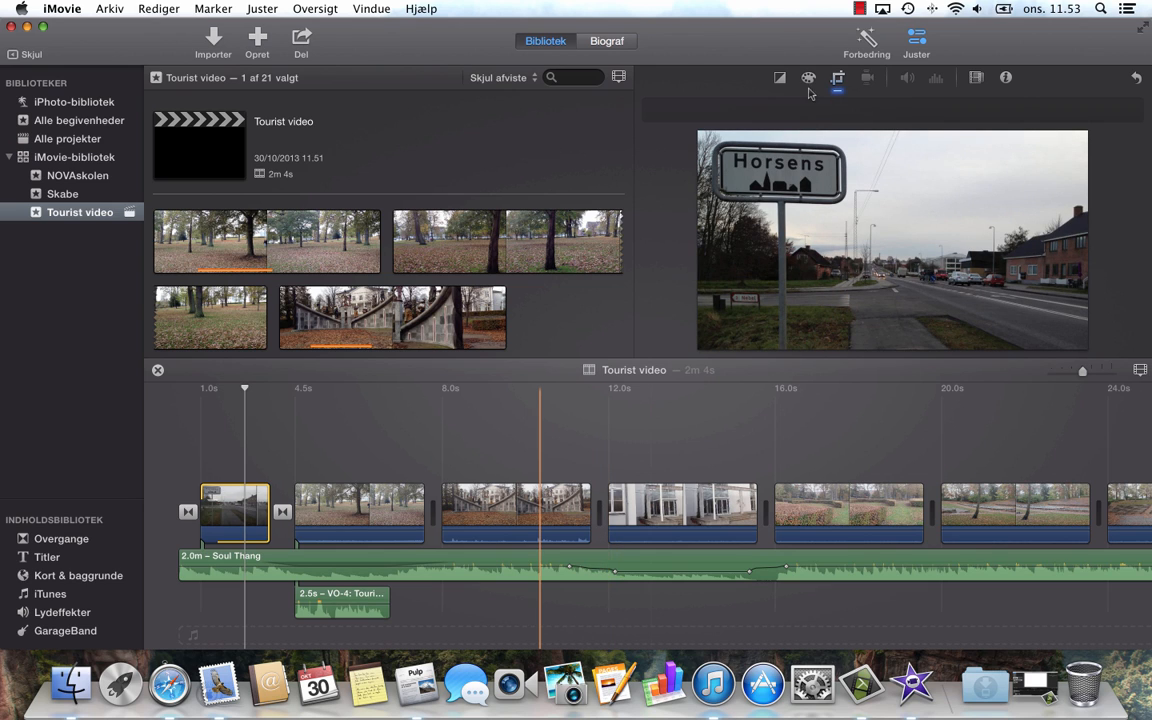
left_click(838, 79)
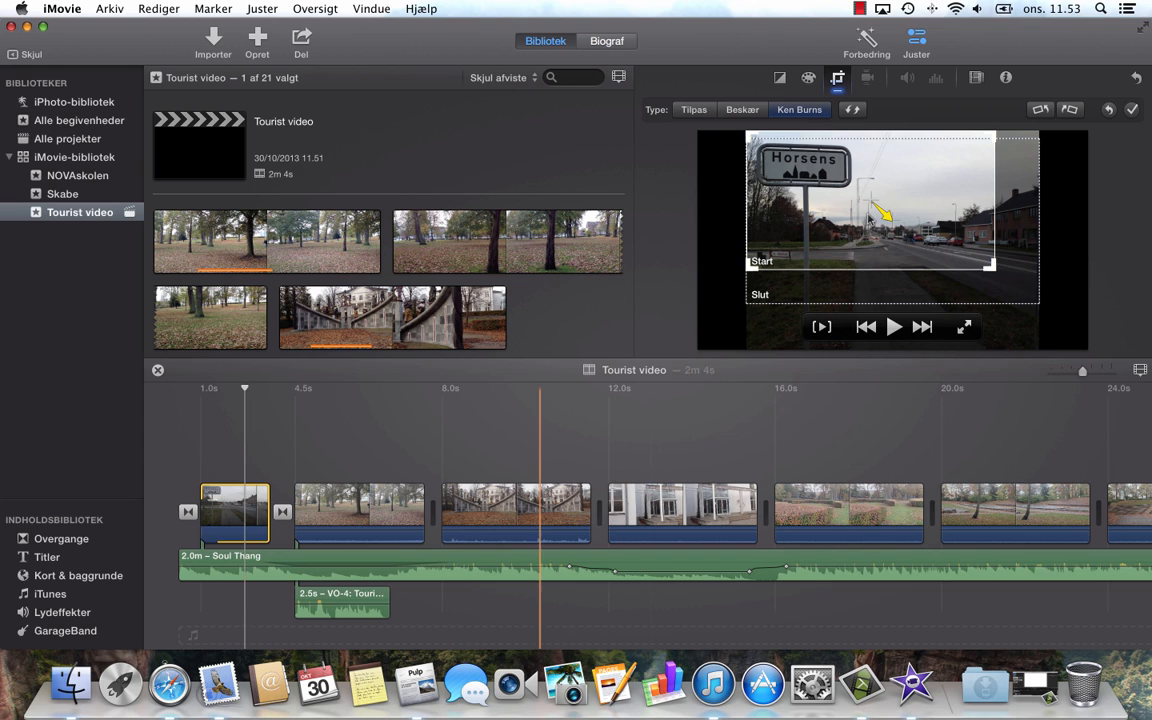
mouse_move(869, 214)
left_mouse_down()
mouse_move(890, 221)
mouse_move(871, 214)
left_mouse_up()
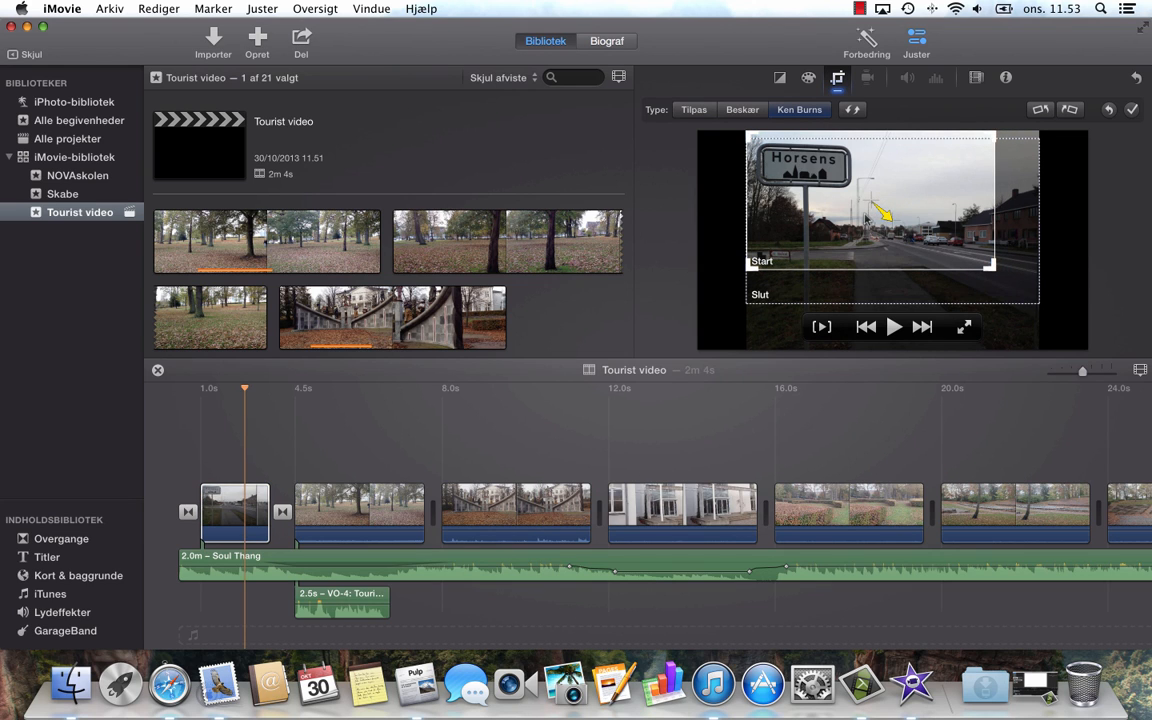
left_click(970, 291)
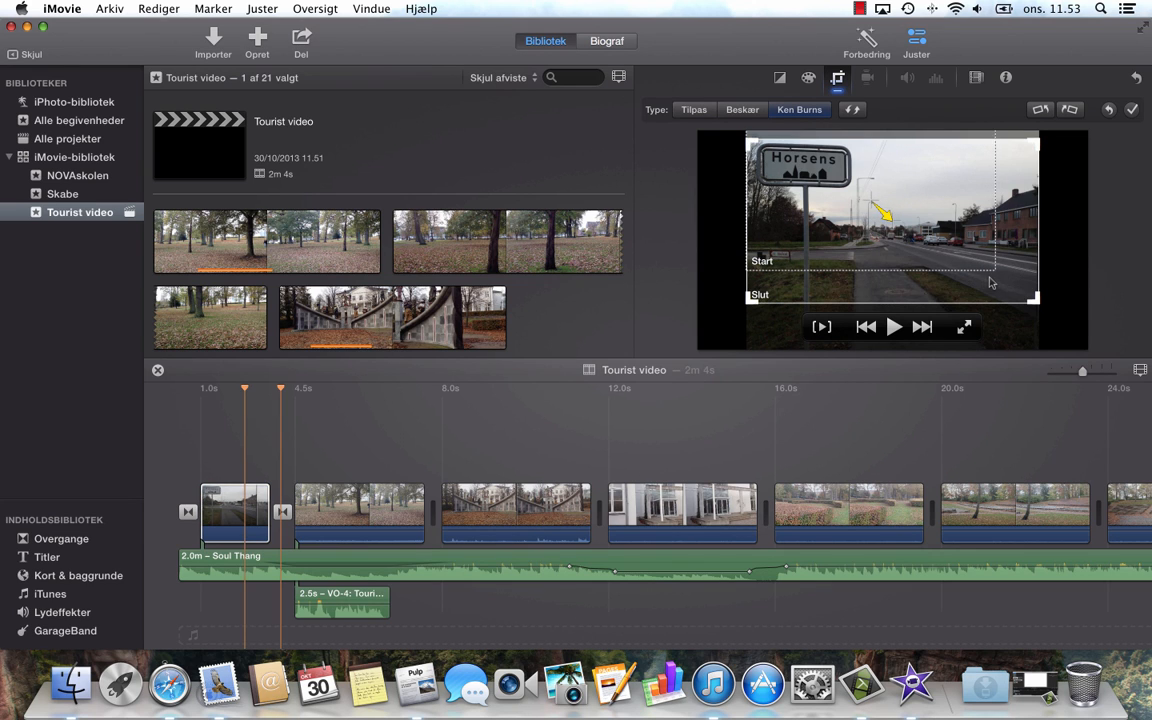
left_click_drag(992, 290, 991, 287)
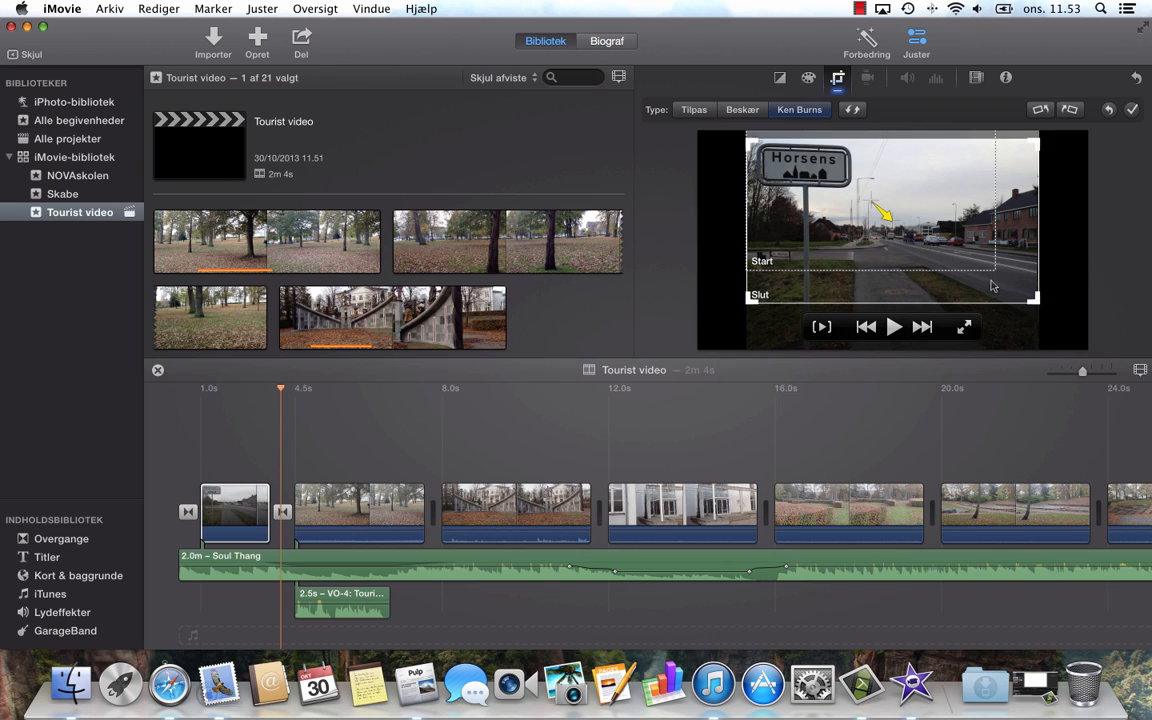
left_click(1132, 112)
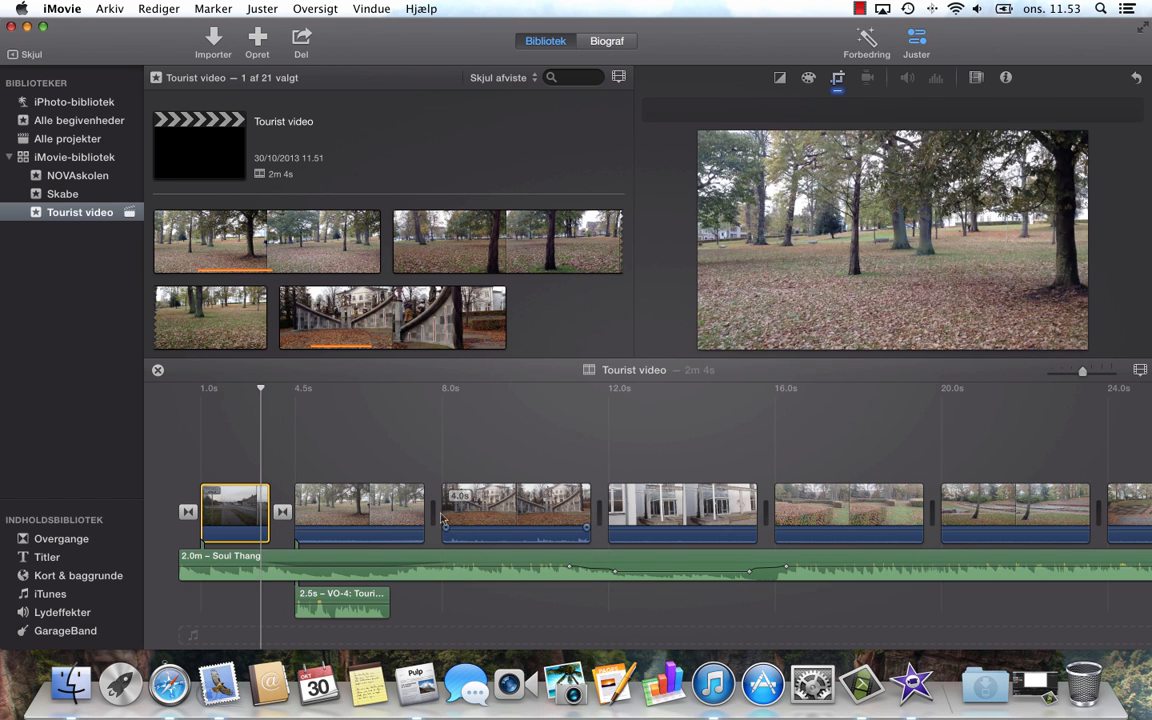
Step: Play the stone sculpture clip and switch its shaky-video stabilisation off and back on
left_click(515, 516)
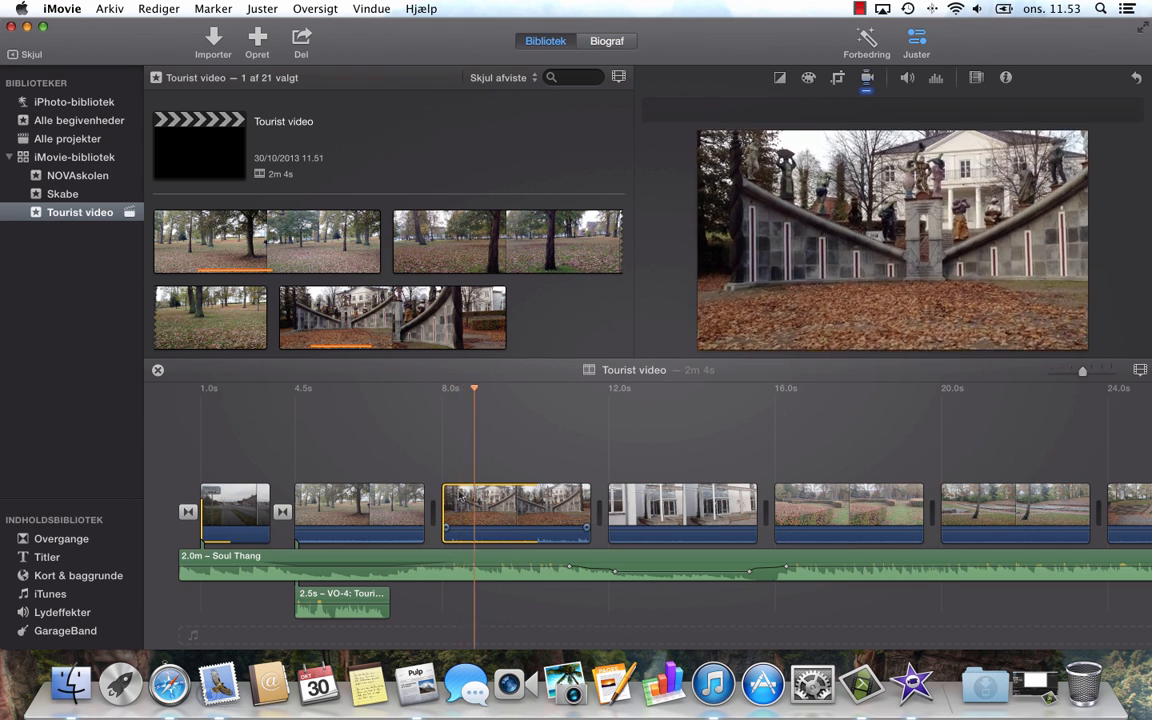
key("space")
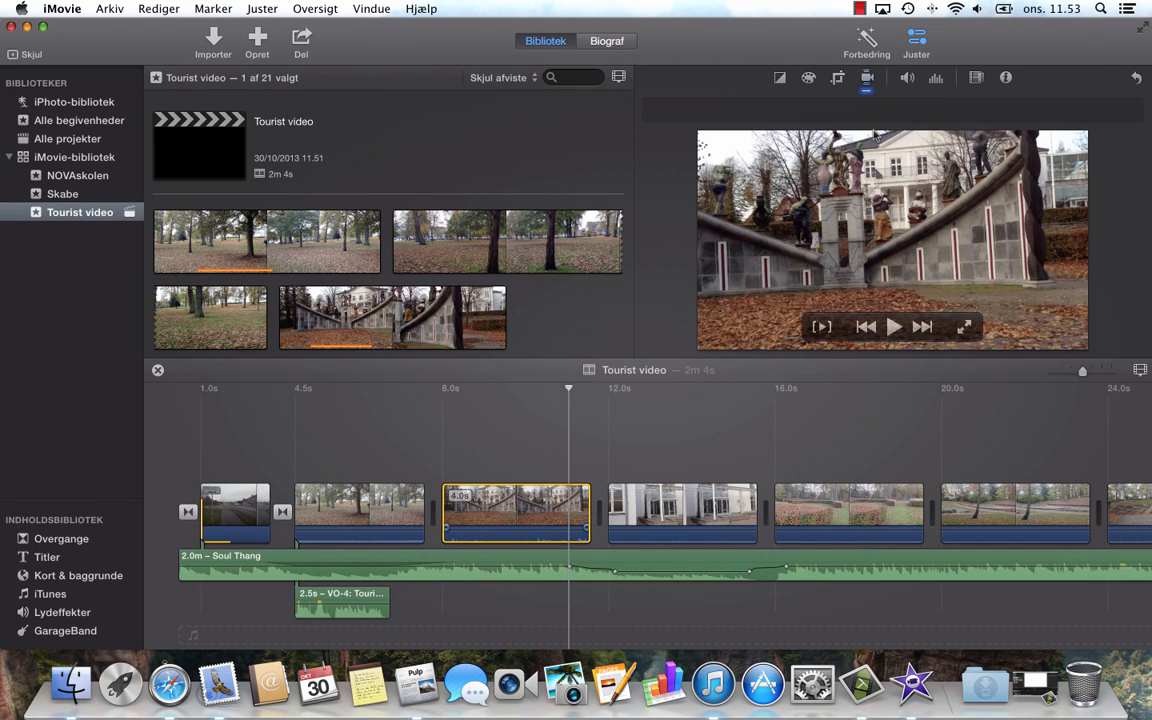
left_click(867, 78)
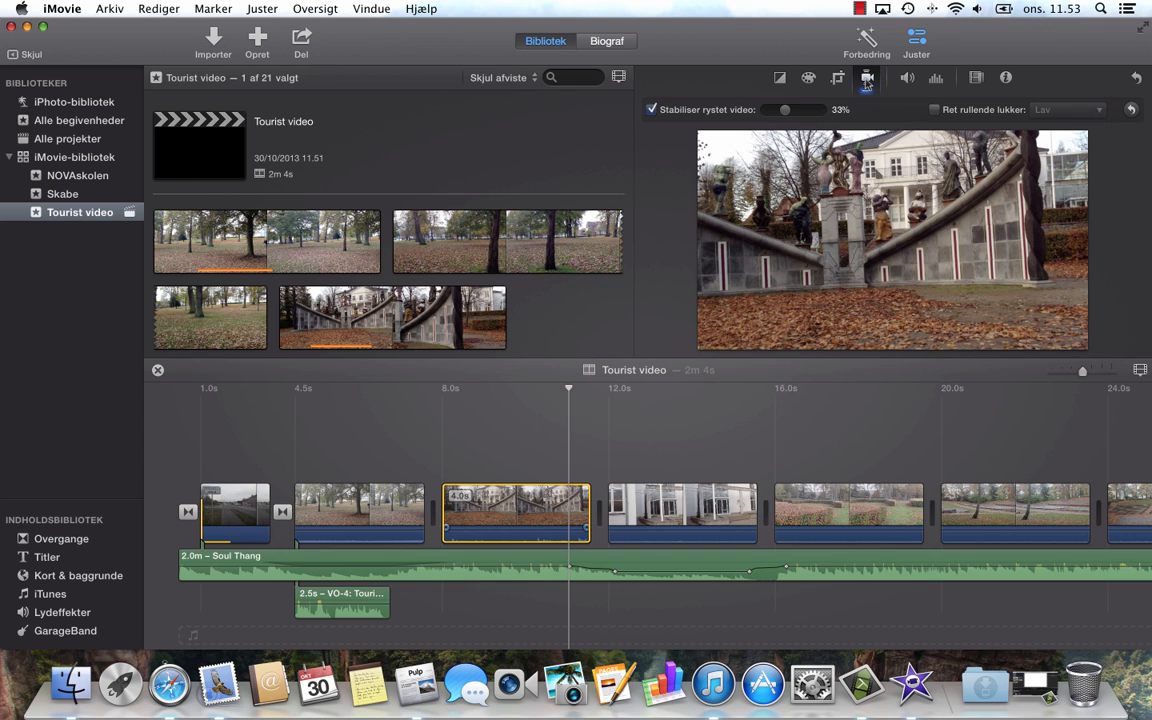
left_click(652, 110)
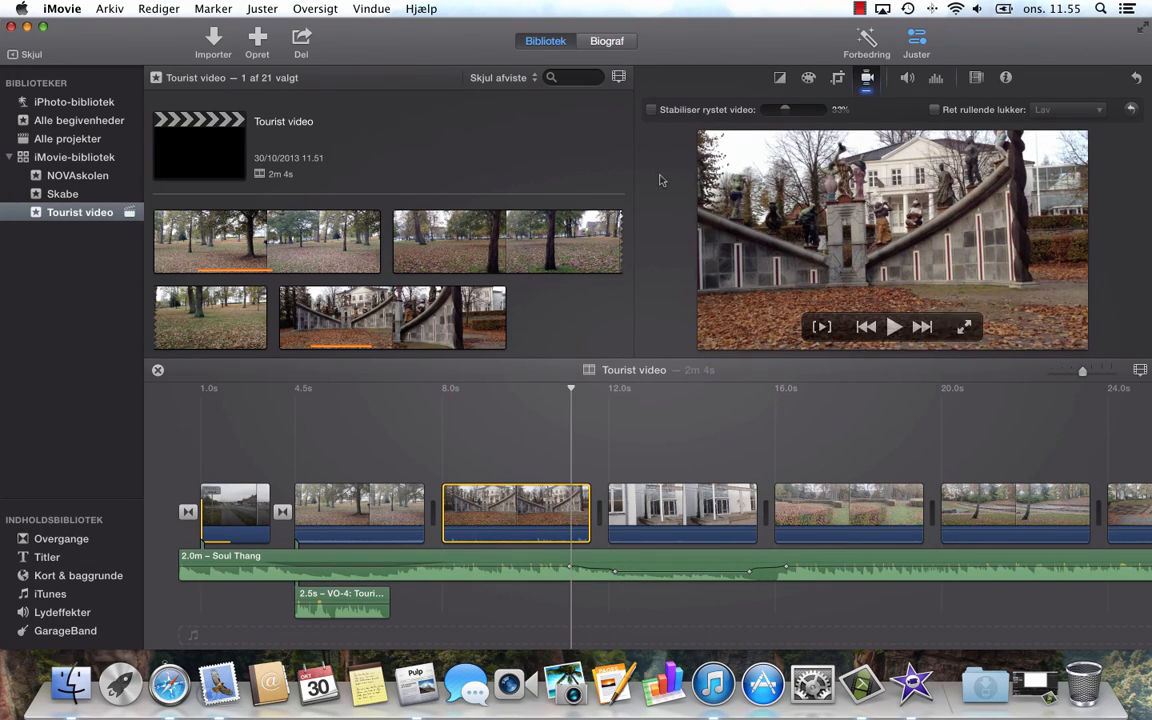
left_click(651, 110)
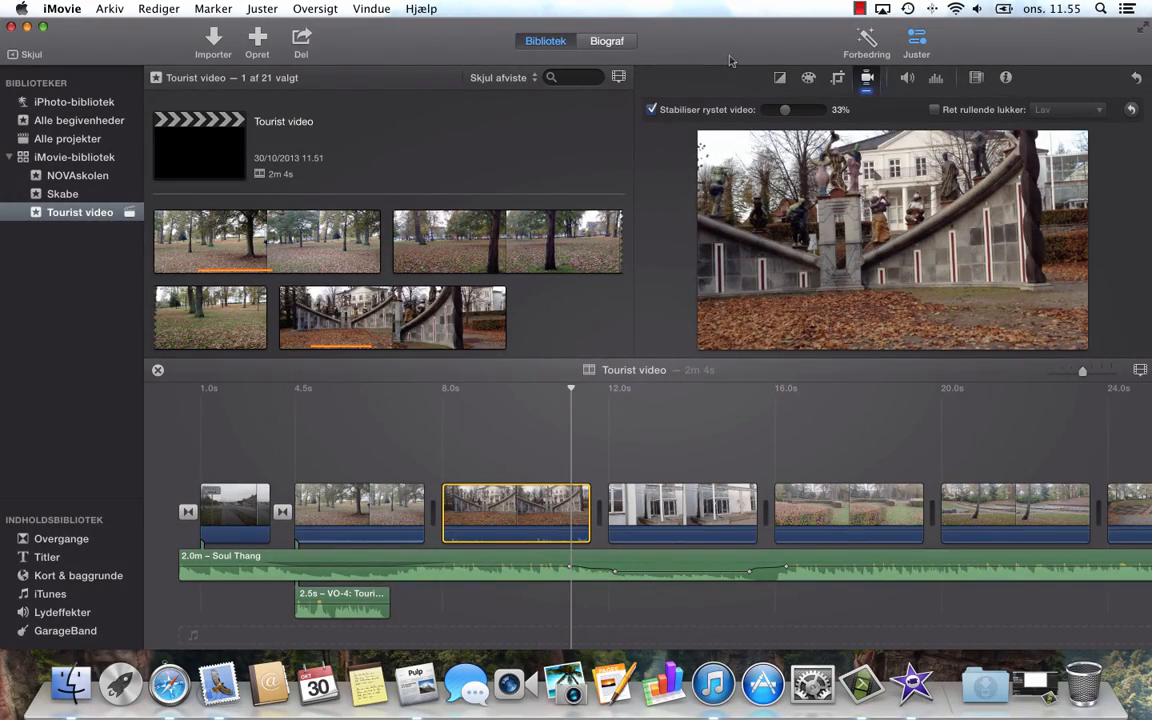
Step: Select the park clip above the voice-over, search the help for "klip" and open the clip in the Clip Trimmer (Vis klipværktøj)
left_click(360, 514)
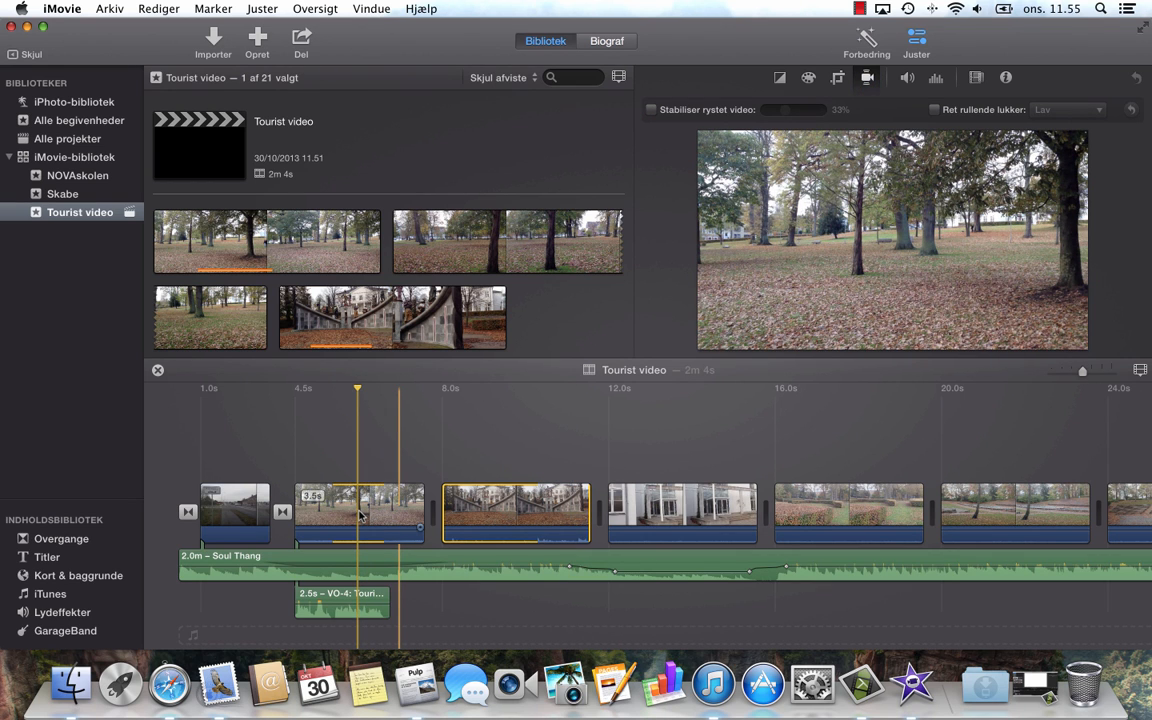
left_click(345, 392)
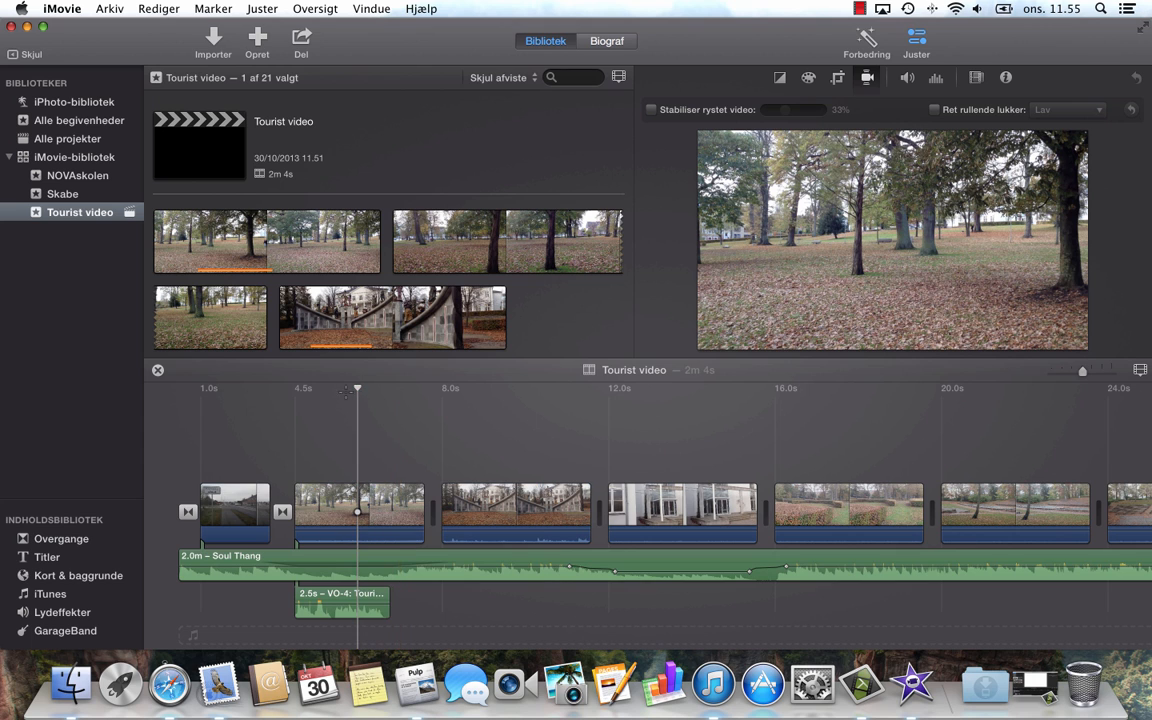
left_click(330, 389)
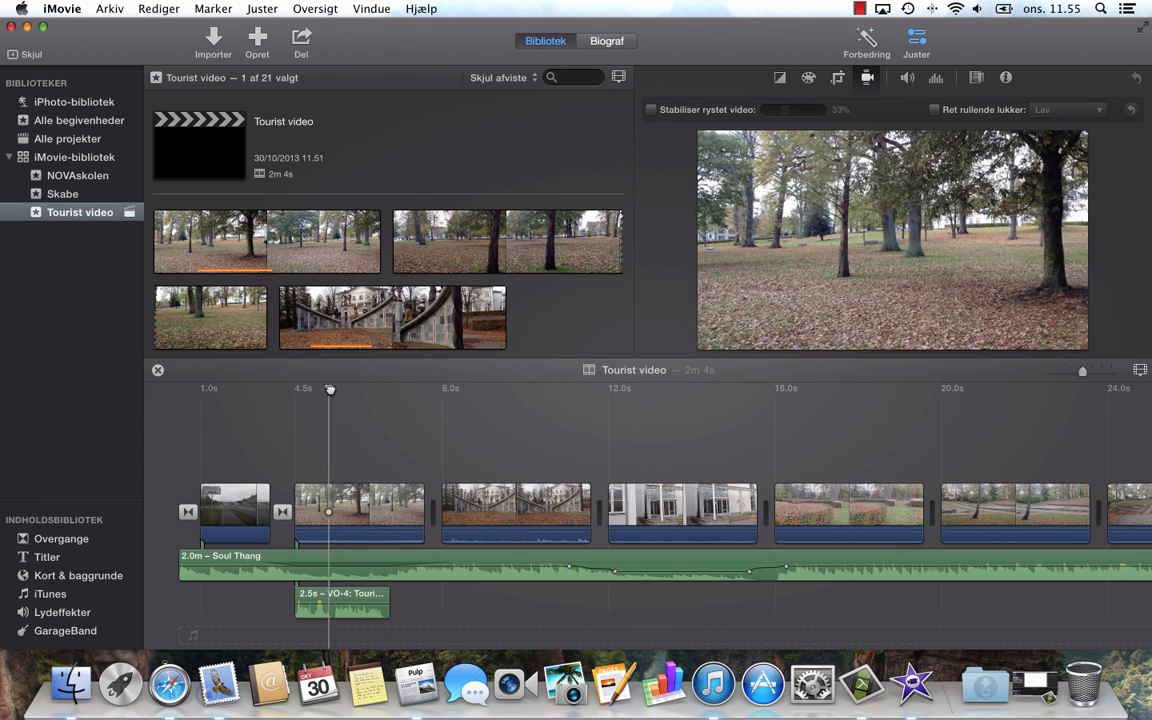
mouse_move(330, 389)
left_mouse_down()
mouse_move(269, 389)
mouse_move(343, 392)
left_mouse_up()
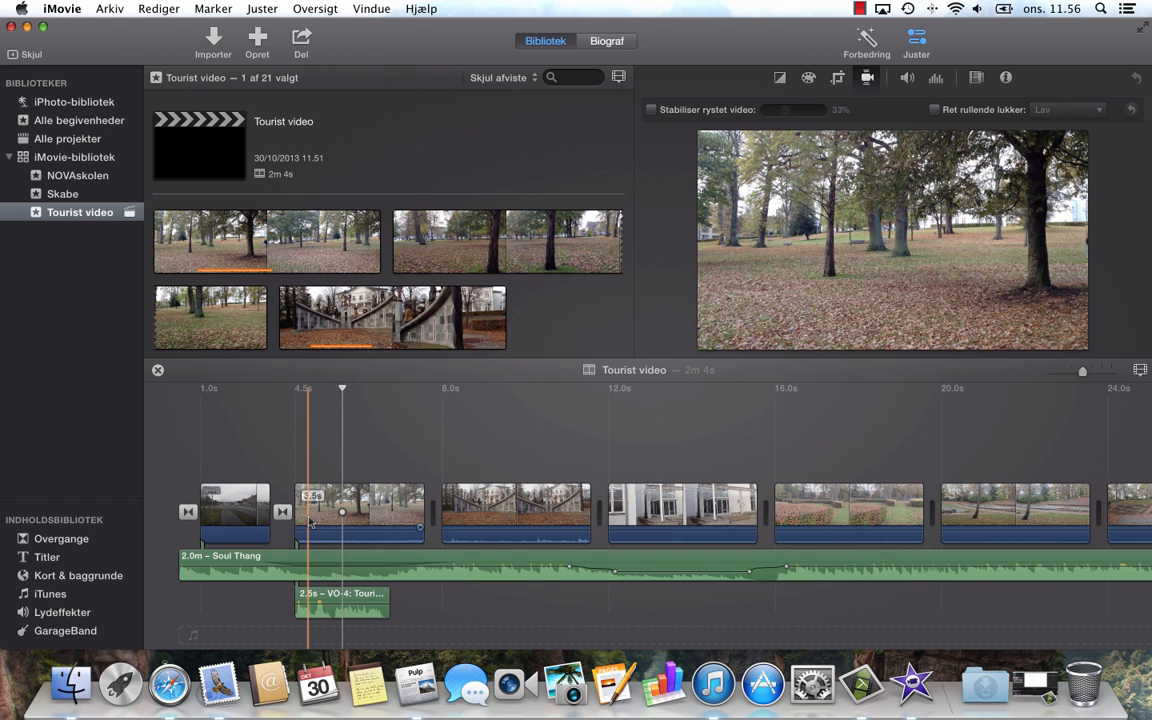
left_click(388, 514)
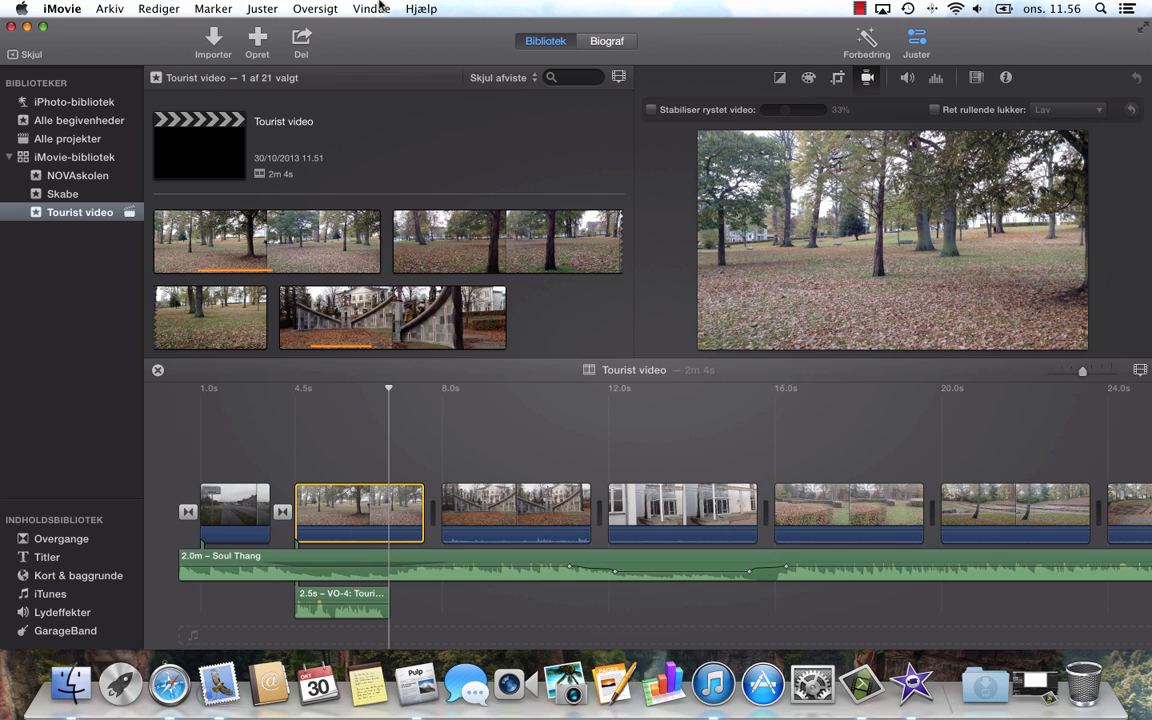
left_click(428, 9)
type("klip")
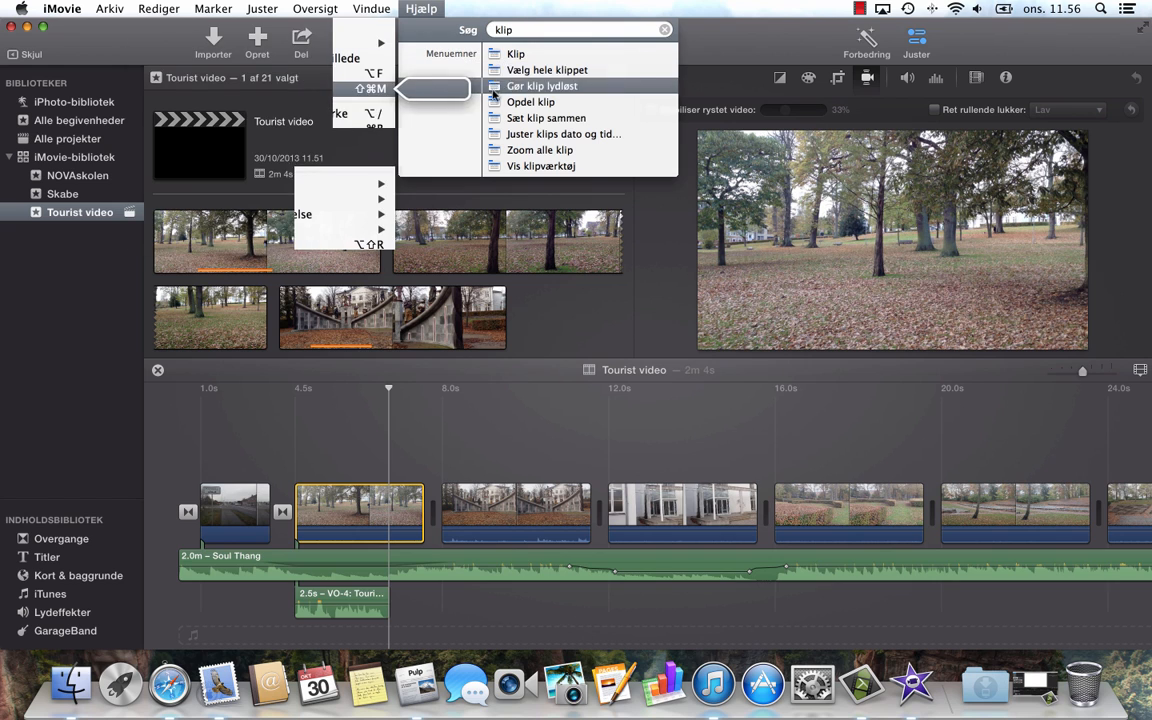
mouse_move(491, 152)
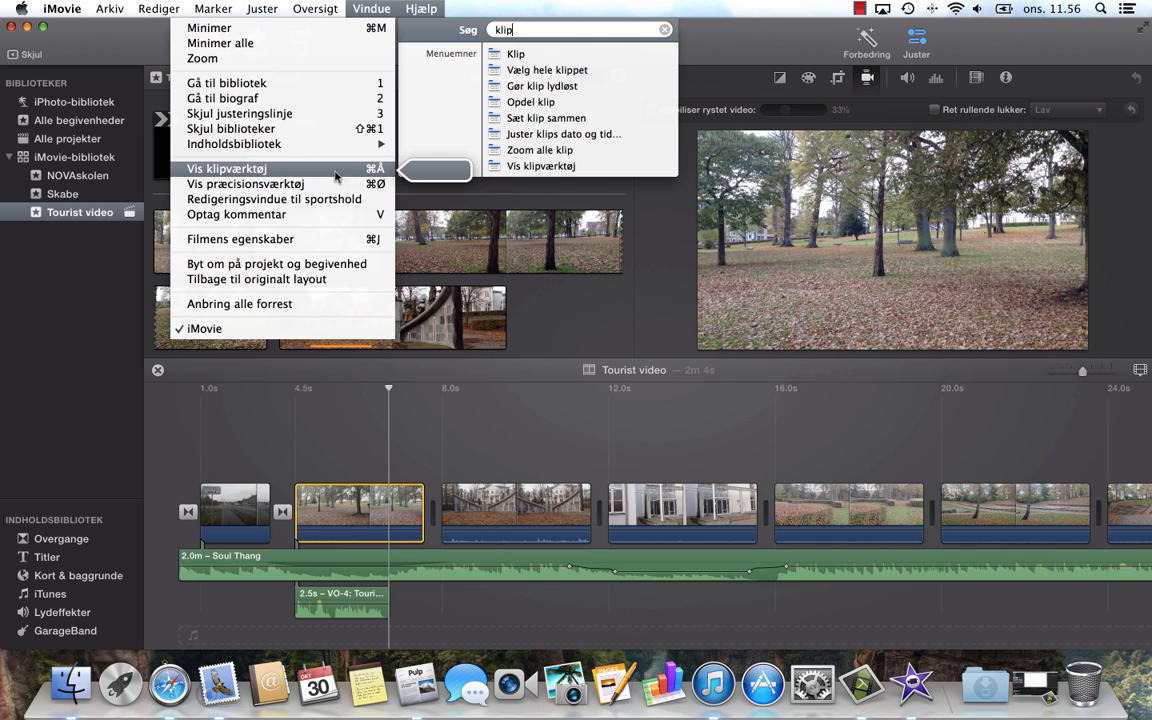
left_click(213, 170)
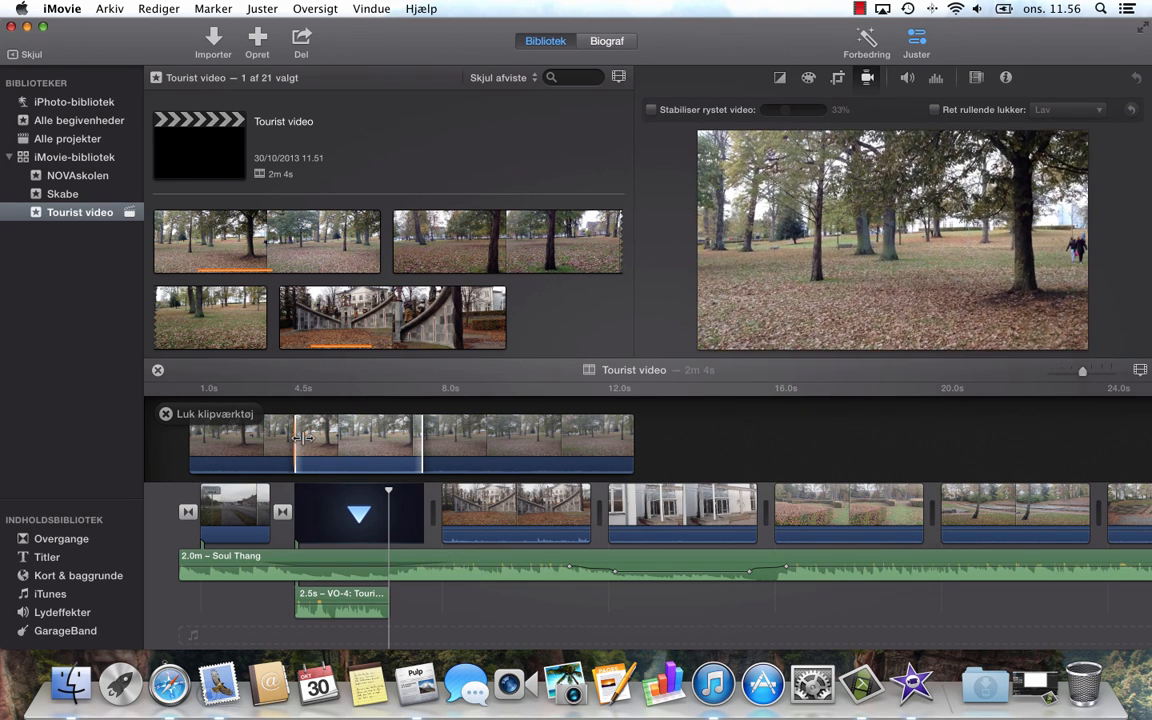
Step: Slip the park clip's footage by -1.0 s within its trimmed range, close the Clip Trimmer and play the clip back
left_click_drag(327, 437, 290, 437)
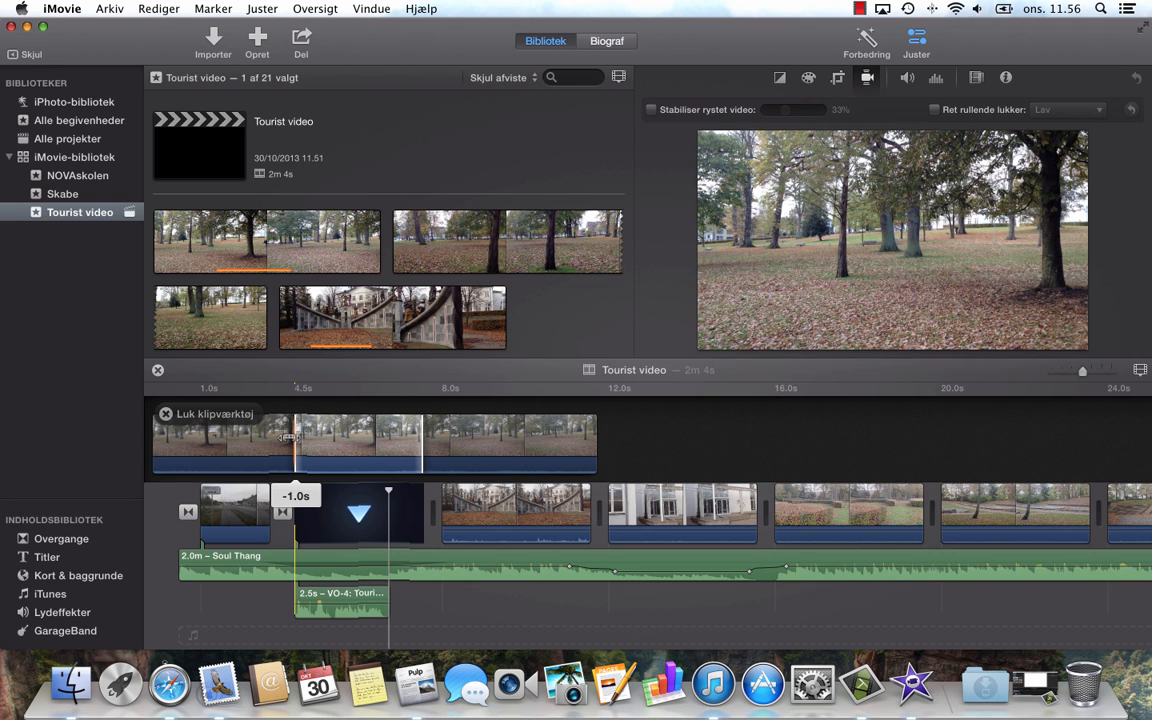
key("space")
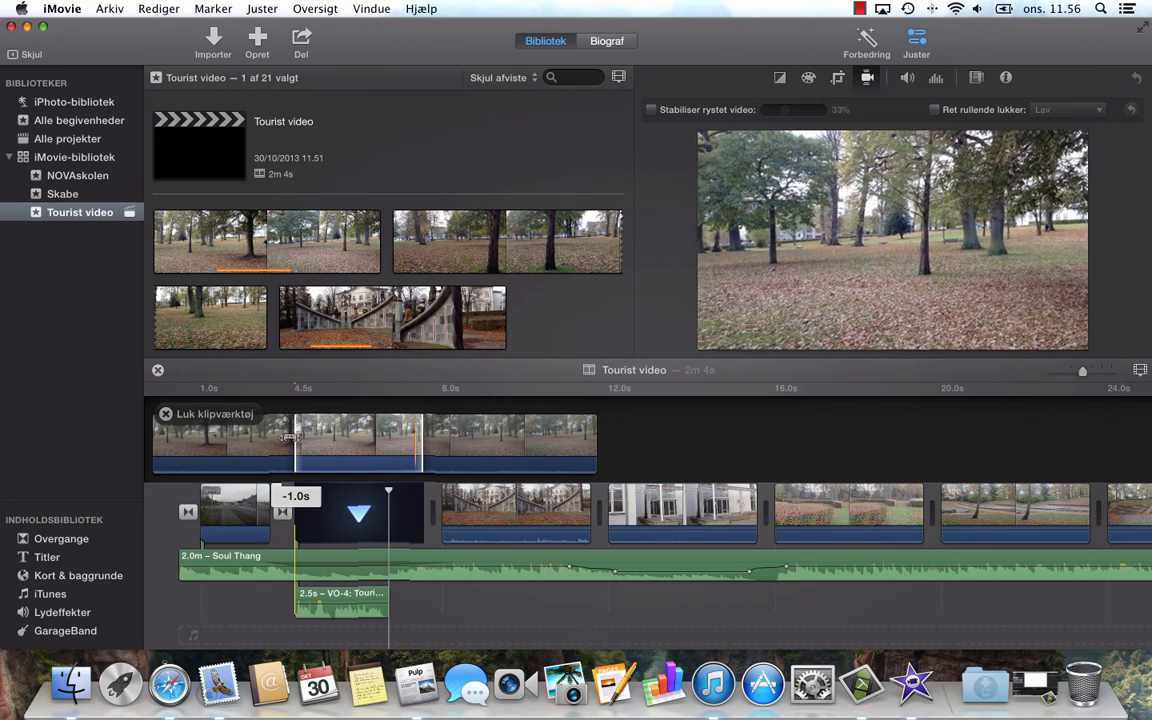
key("space")
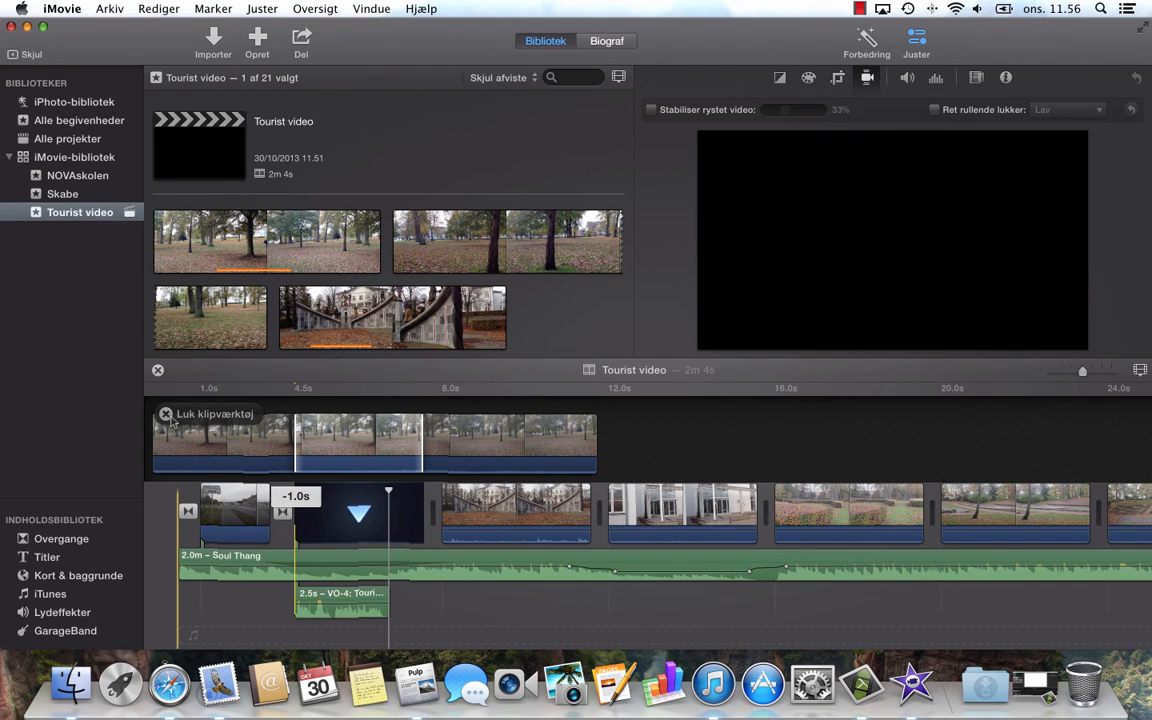
left_click(168, 416)
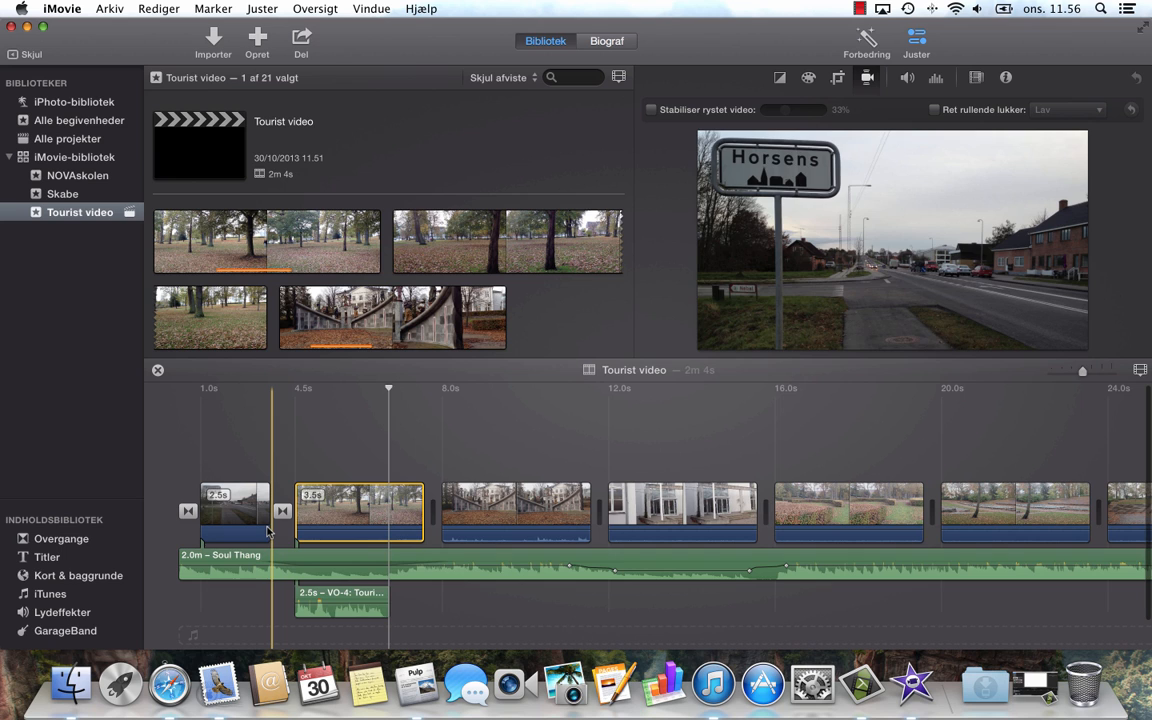
key("space")
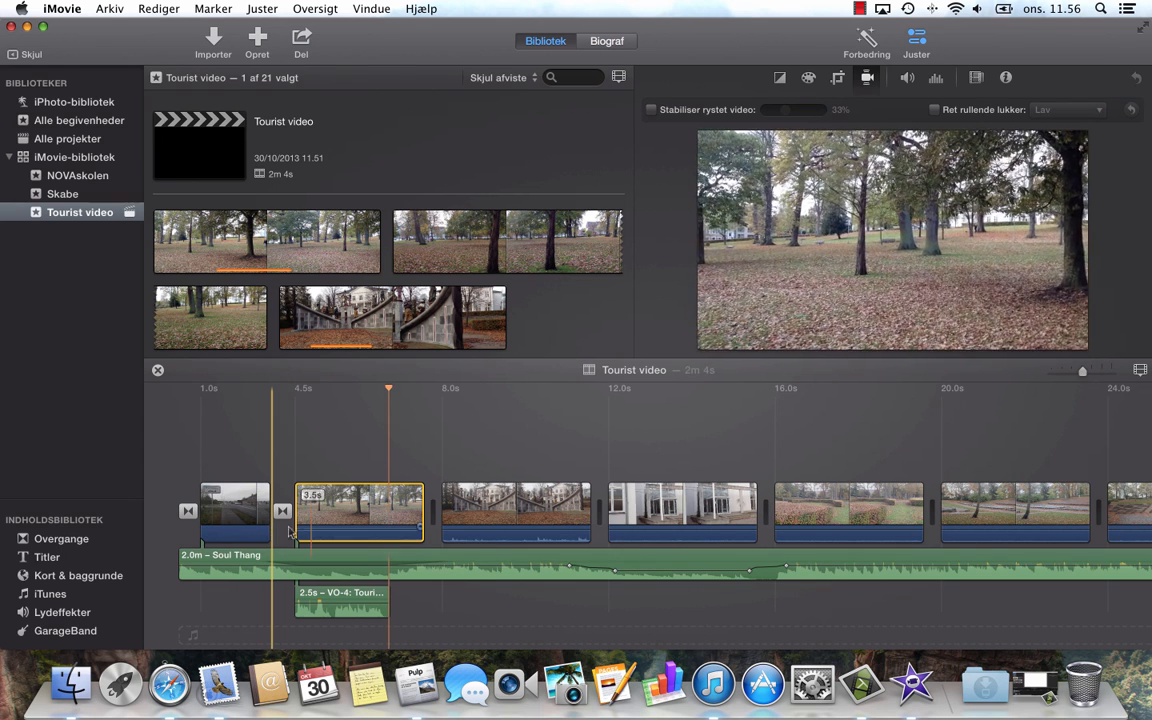
mouse_move(1000, 287)
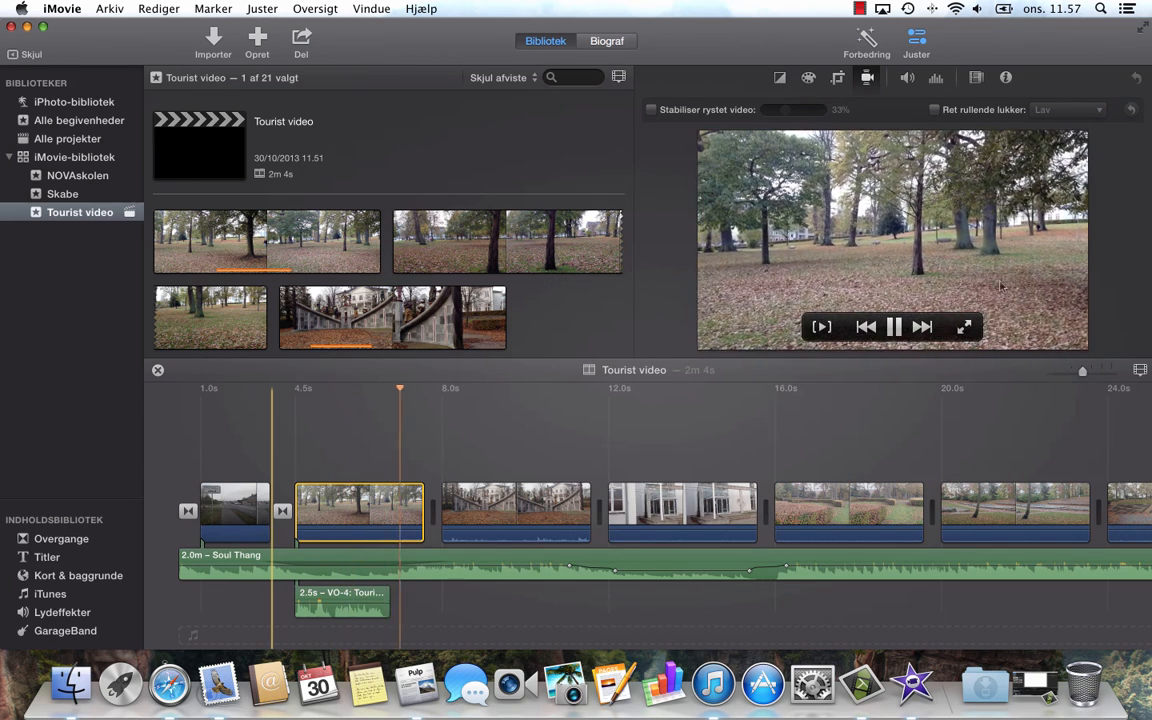
key("space")
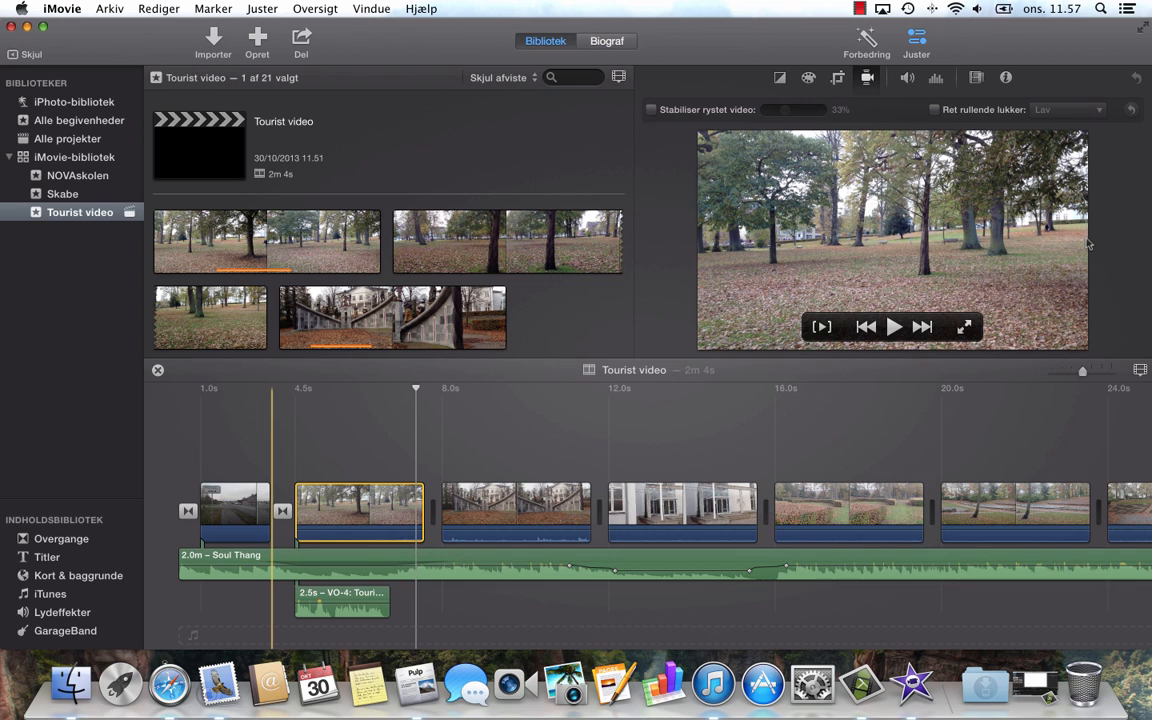